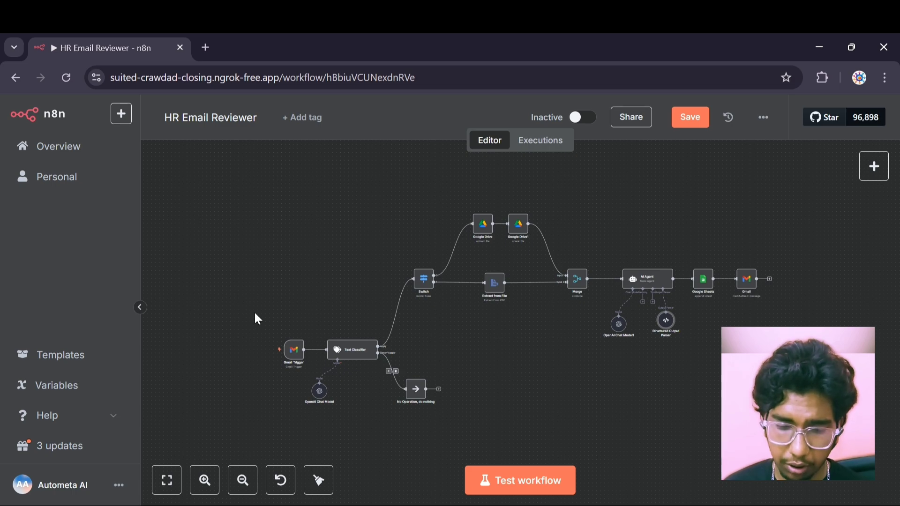
Examine the HR Email Reviewer workflow from the Gmail Trigger through the classifier, switch and file branches to the AI Agent
scroll(315, 269, up, 3)
scroll(316, 271, down, 3)
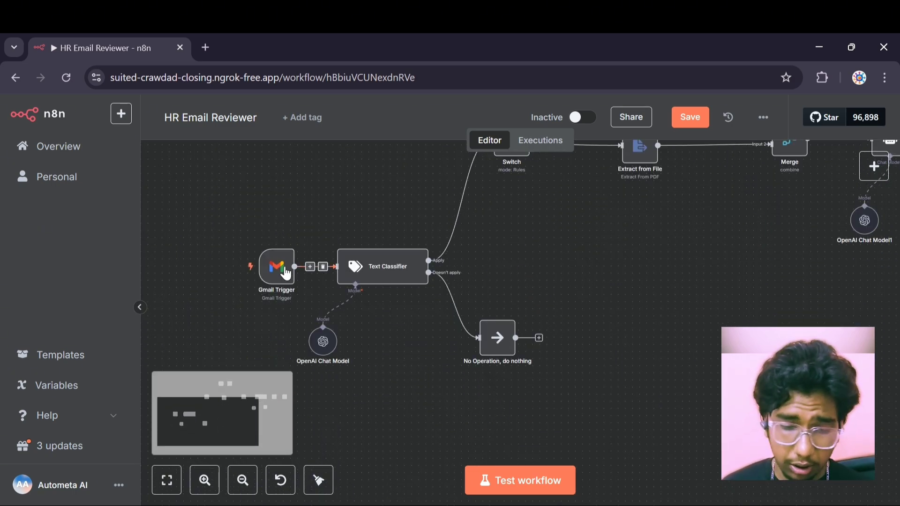
mouse_move(282, 273)
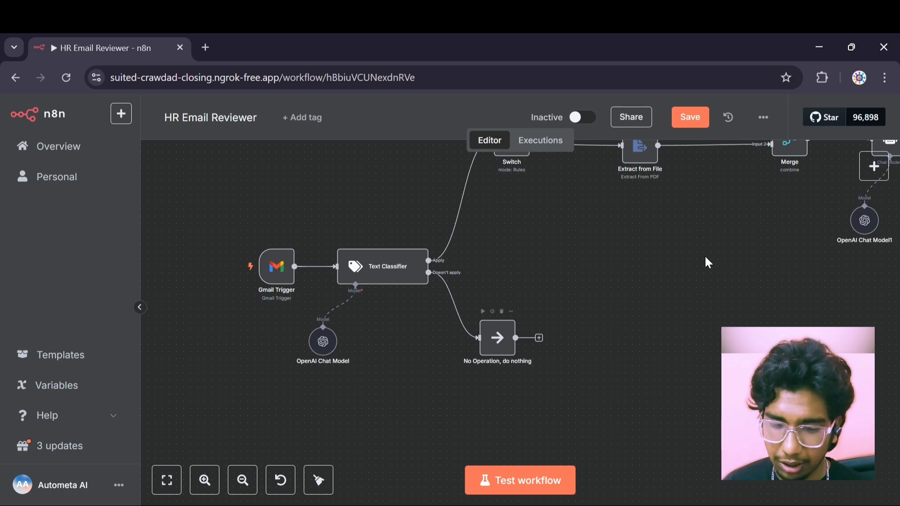
scroll(707, 262, up, 5)
scroll(708, 262, right, 2)
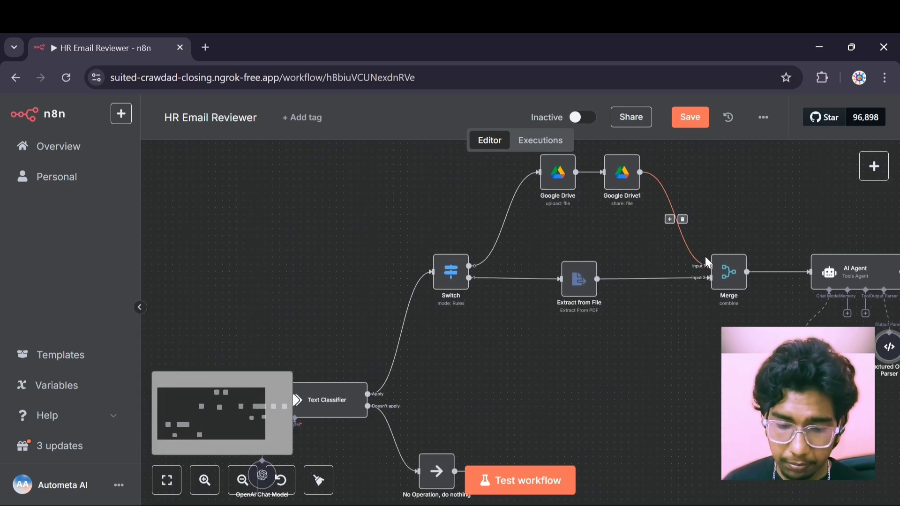
scroll(706, 259, up, 2)
scroll(706, 259, right, 1)
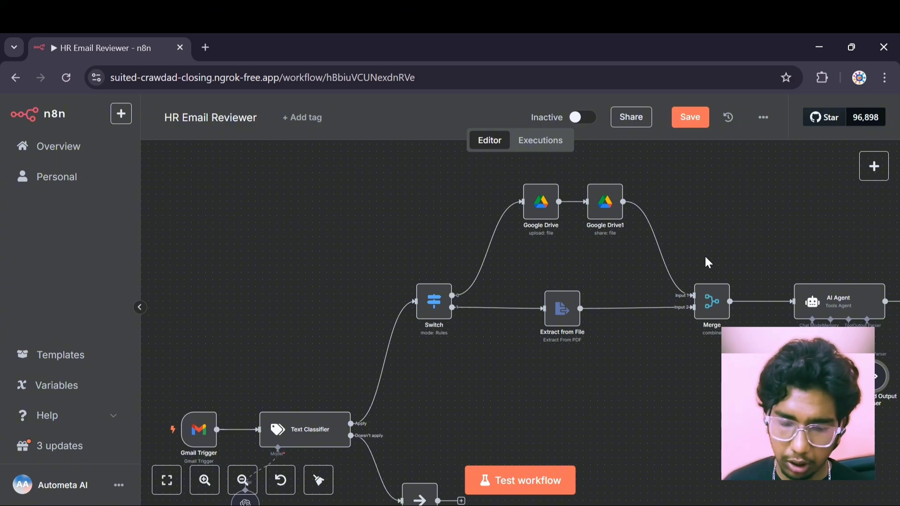
mouse_move(475, 281)
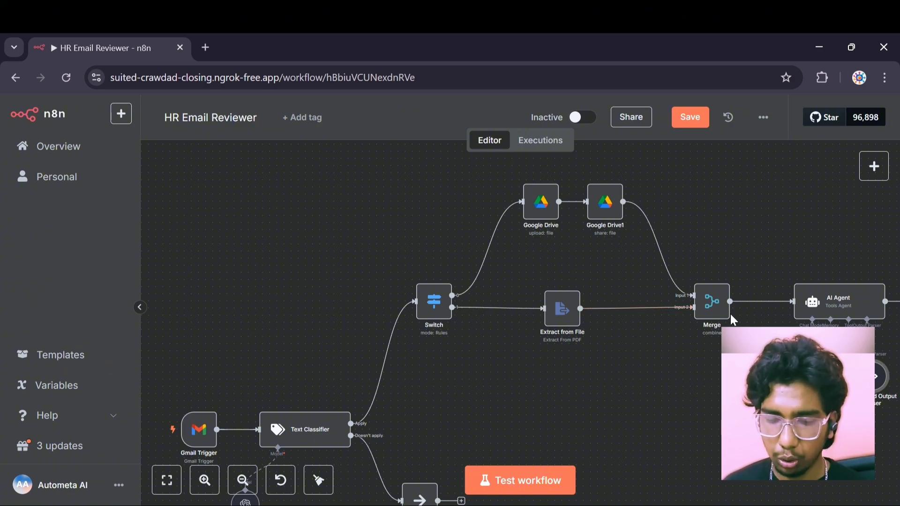
scroll(731, 314, right, 5)
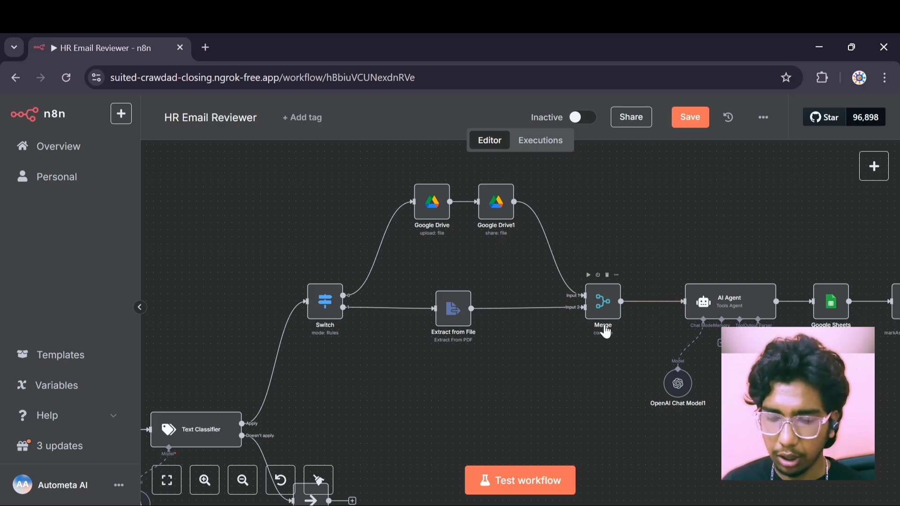
mouse_move(740, 282)
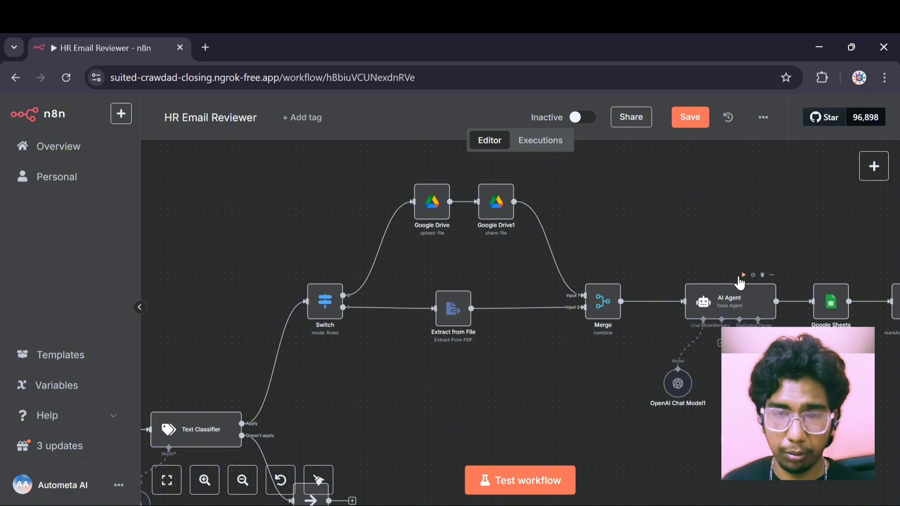
scroll(739, 283, right, 3)
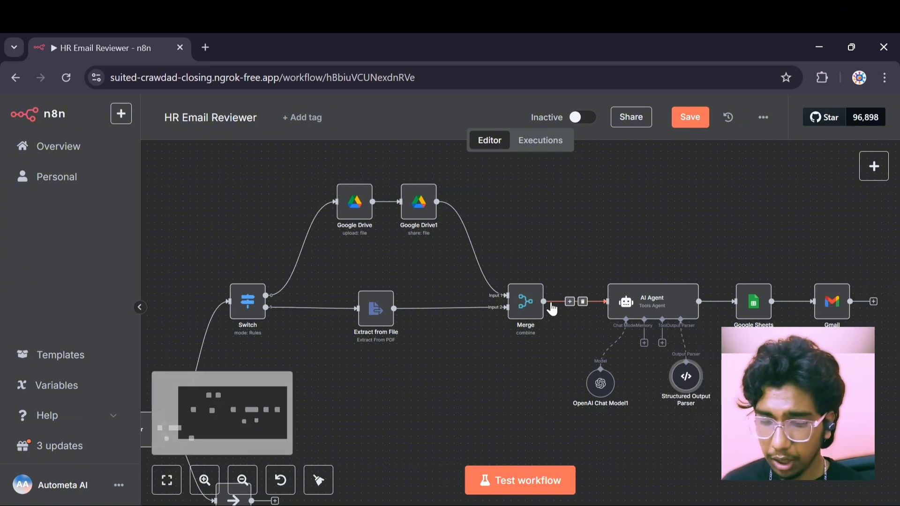
Open the AI Agent node, review its user message prompt, and return to the canvas
click(664, 312)
double_click(664, 313)
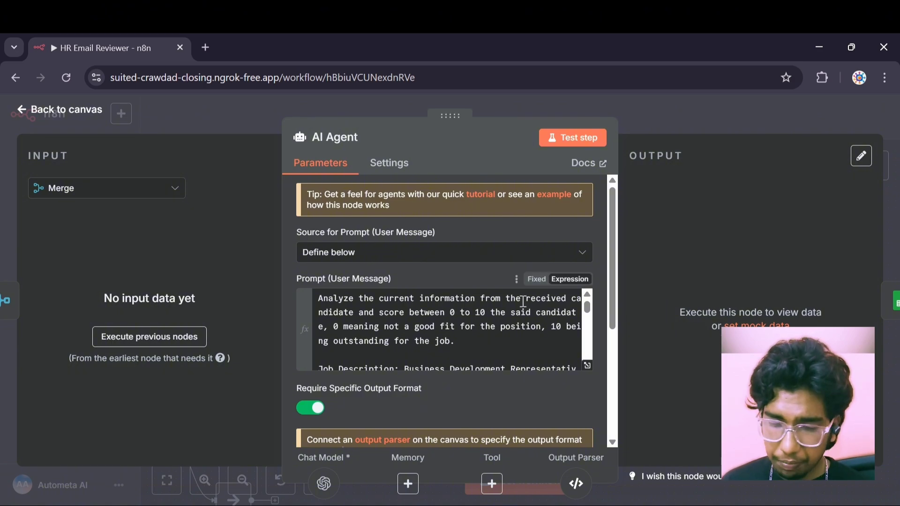
scroll(486, 332, down, 5)
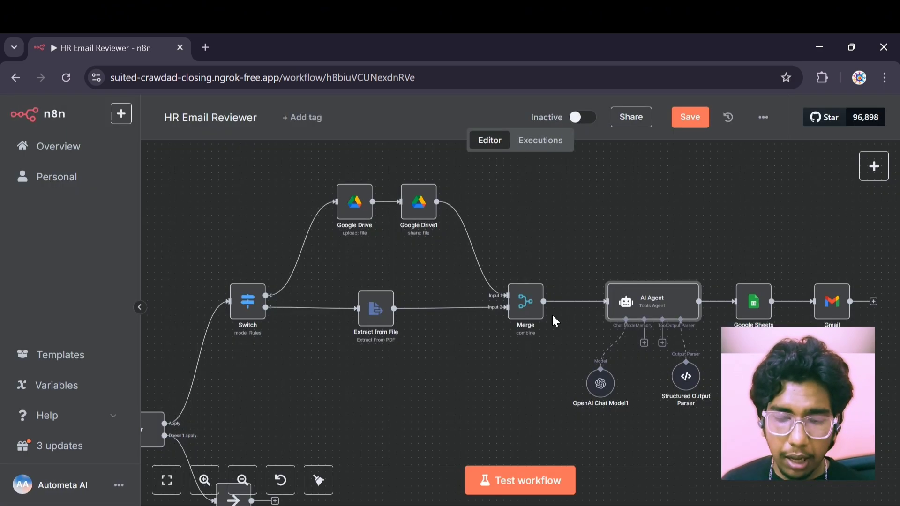
click(70, 110)
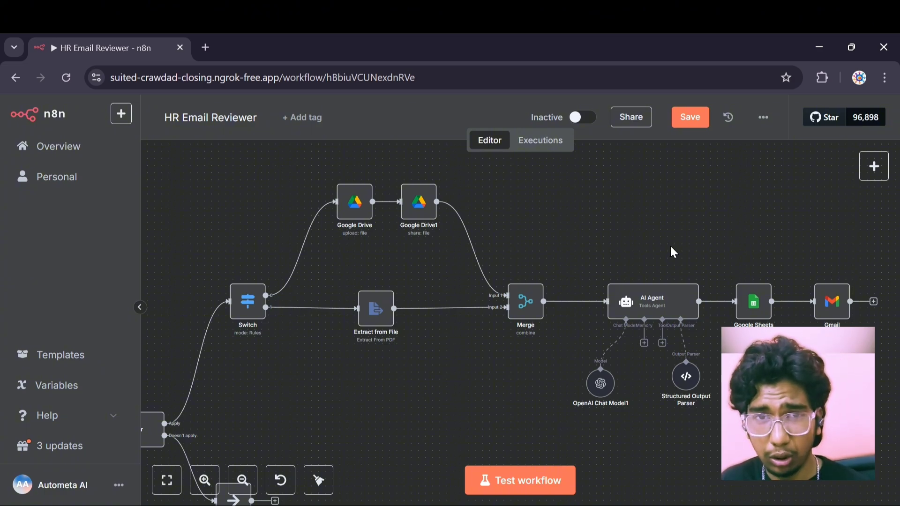
Open the Structured Output Parser, read through its whole JSON example, and return to the canvas
mouse_move(690, 380)
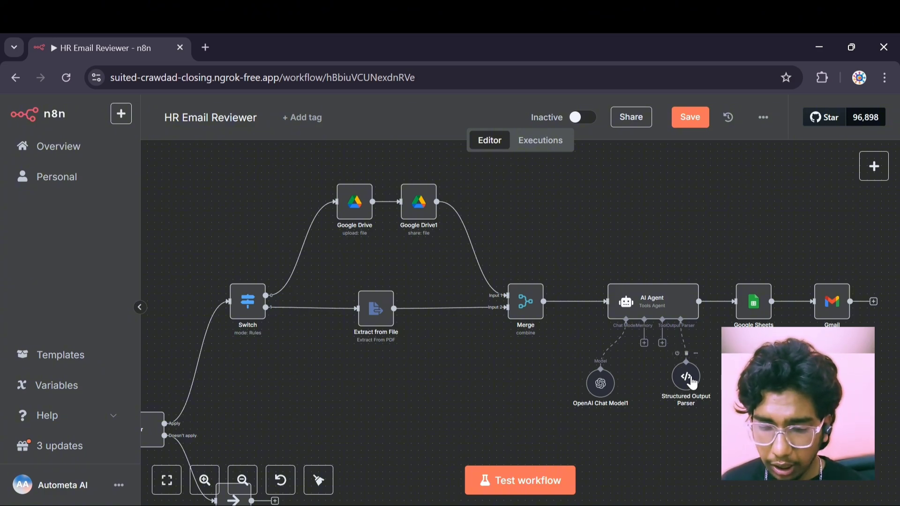
double_click(689, 377)
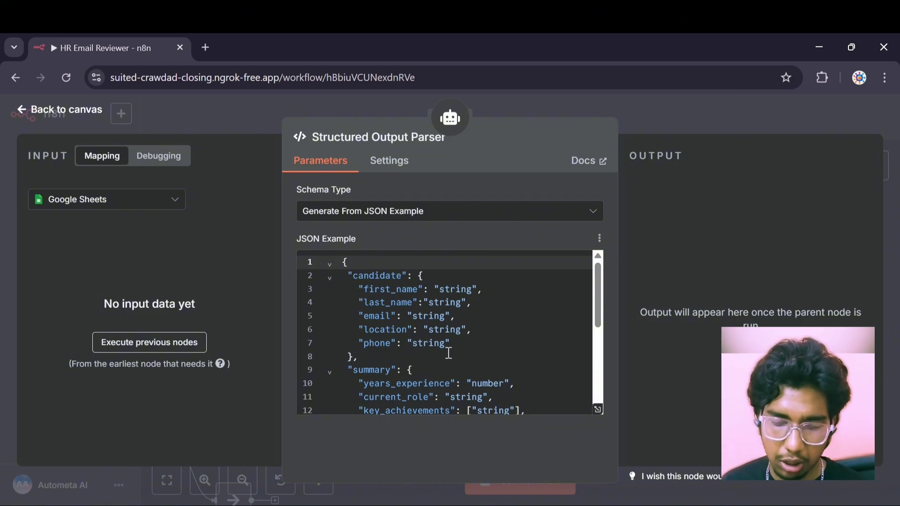
scroll(448, 352, down, 4)
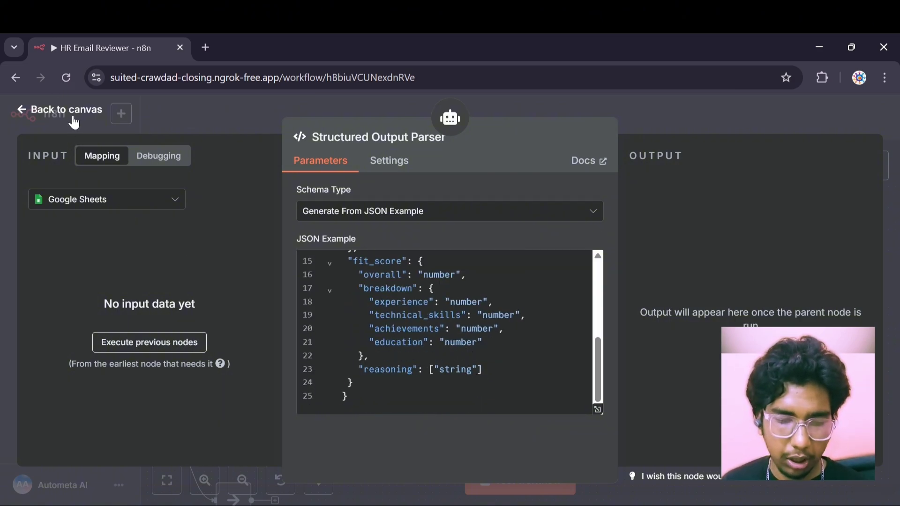
click(80, 112)
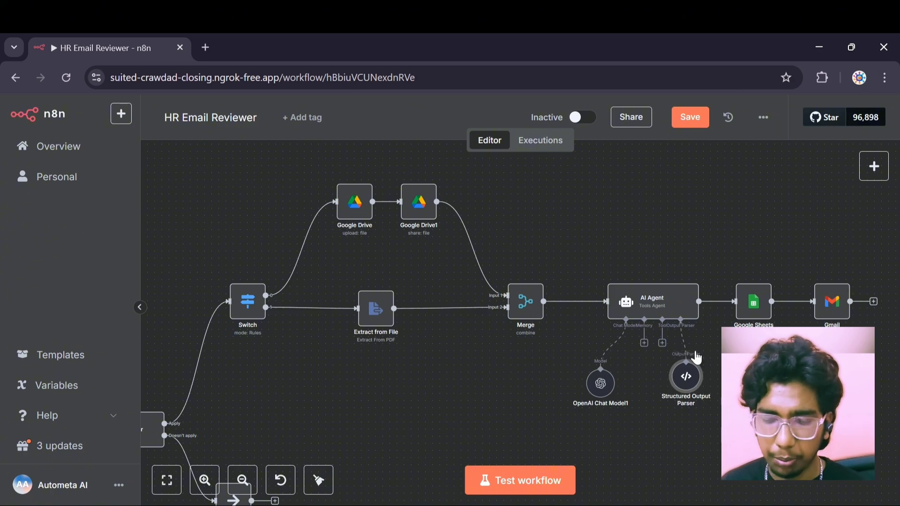
Examine the Google Sheets and Gmail nodes at the end of the workflow and return to its beginning
scroll(705, 385, right, 3)
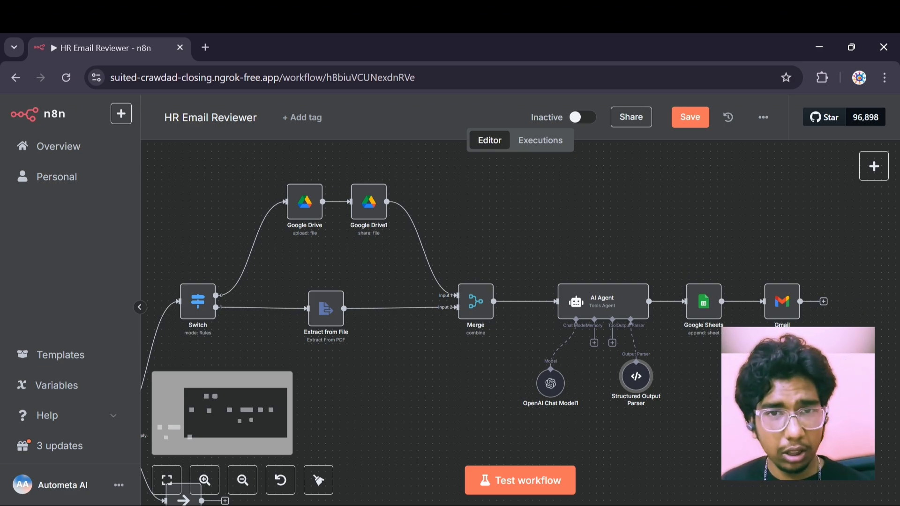
scroll(753, 296, right, 3)
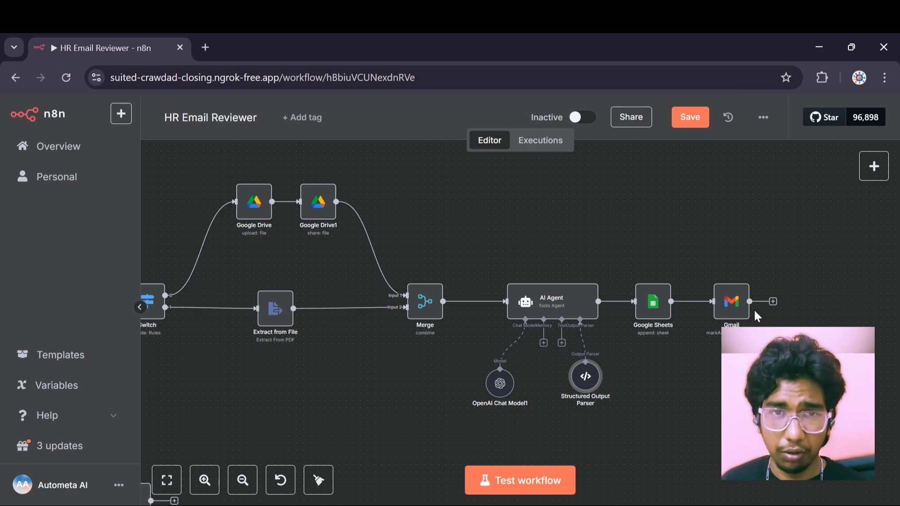
scroll(650, 302, left, 5)
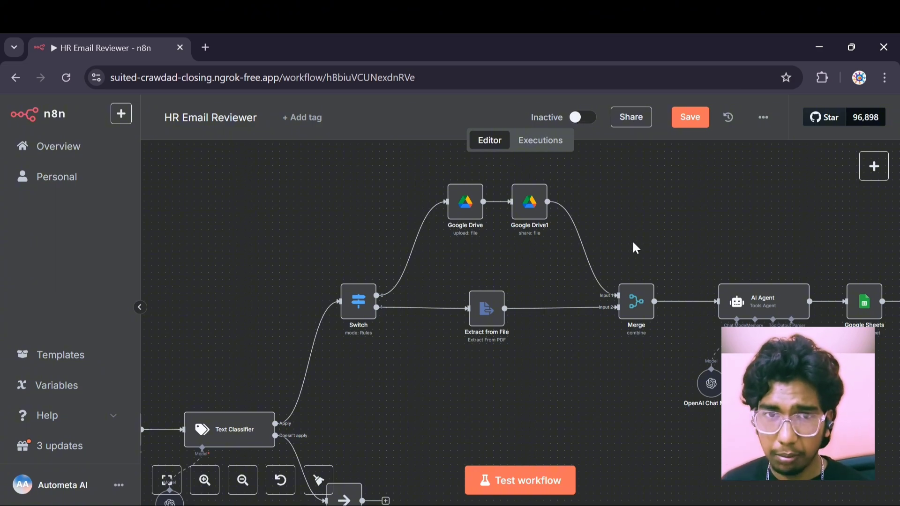
scroll(635, 248, left, 5)
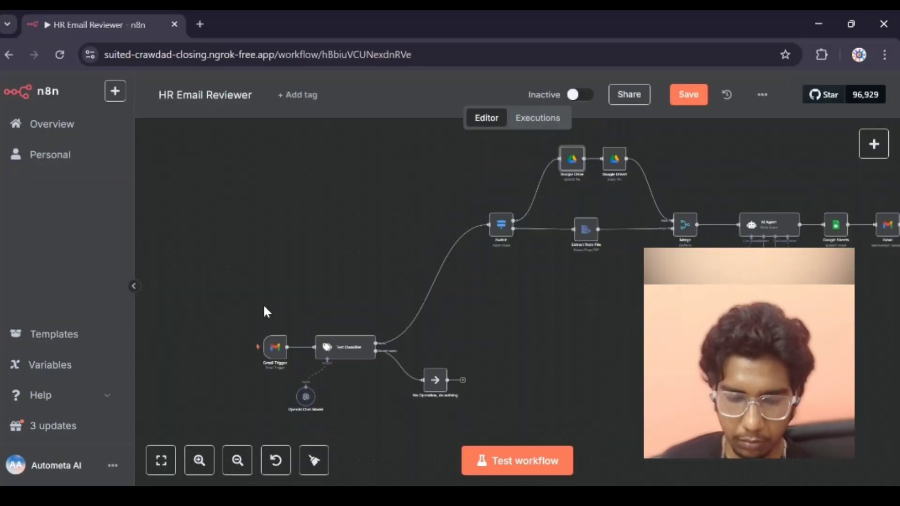
Open the Gmail Trigger and review its polling modes, event, filter and attachment settings without changing them, and return to the canvas
mouse_move(275, 345)
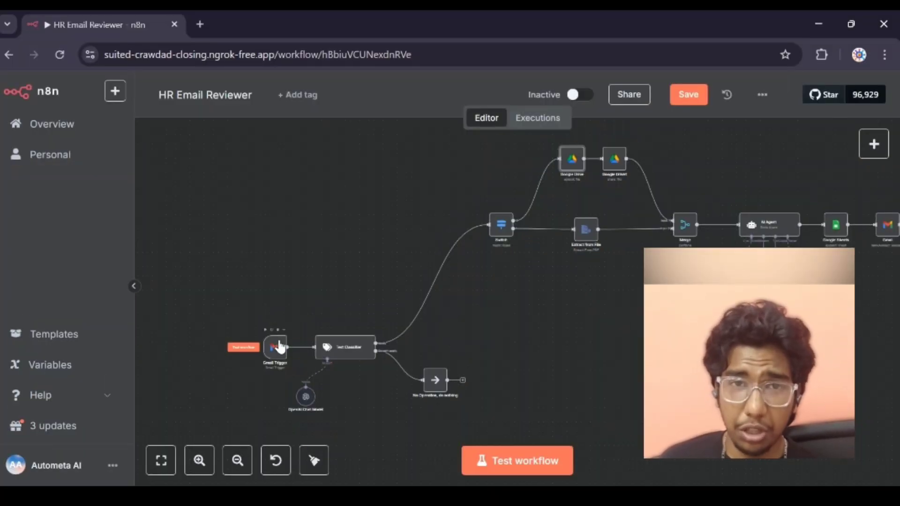
double_click(276, 347)
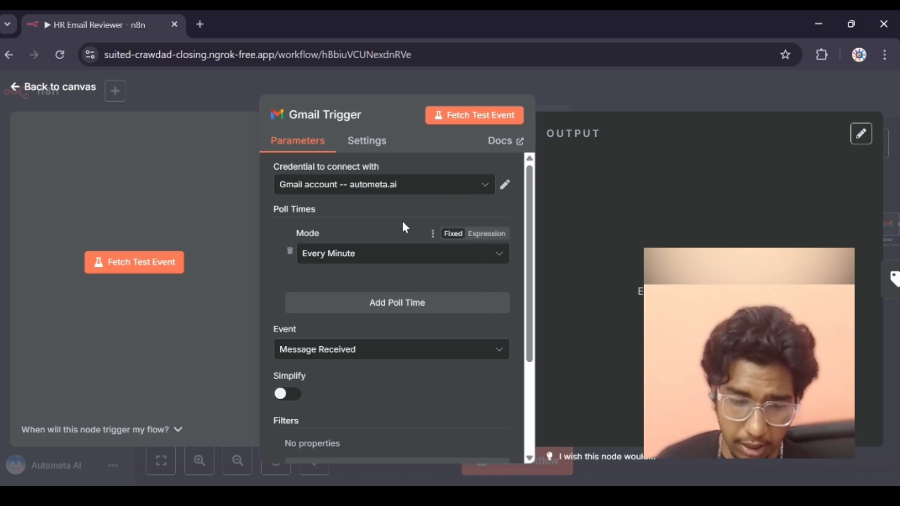
click(364, 254)
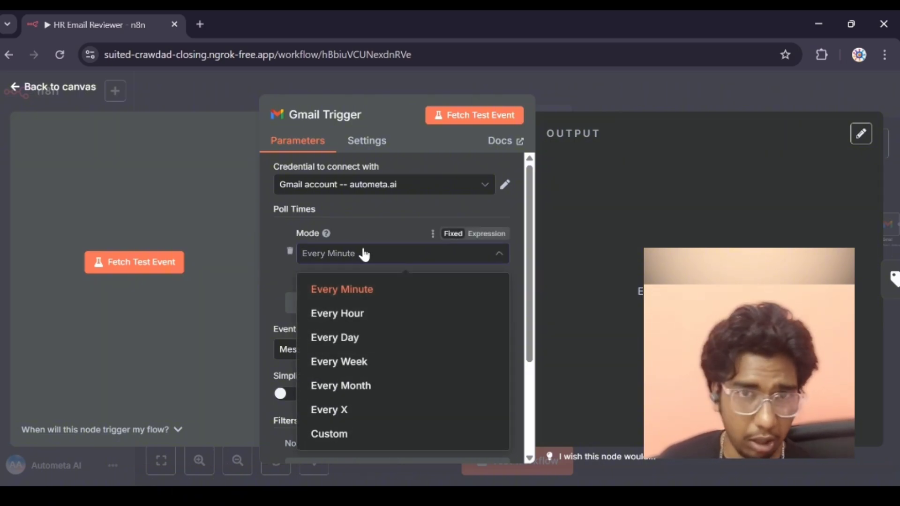
click(390, 221)
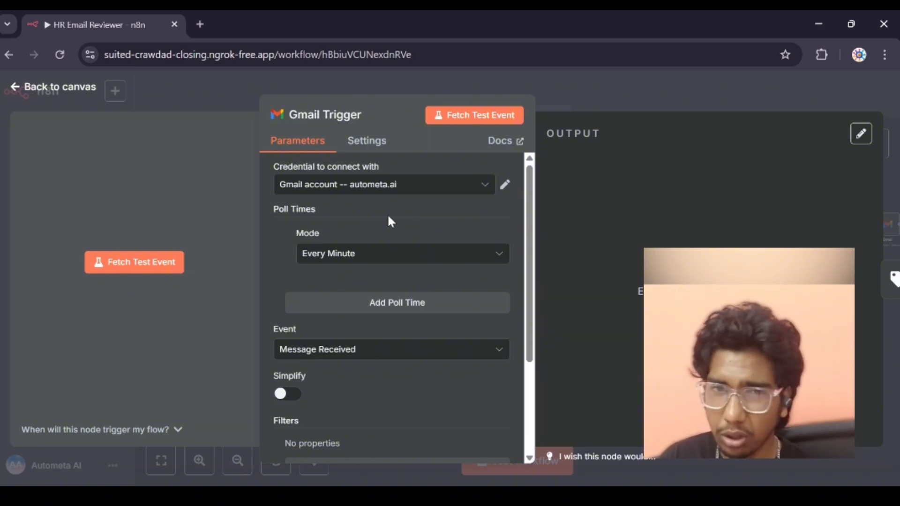
scroll(431, 312, down, 3)
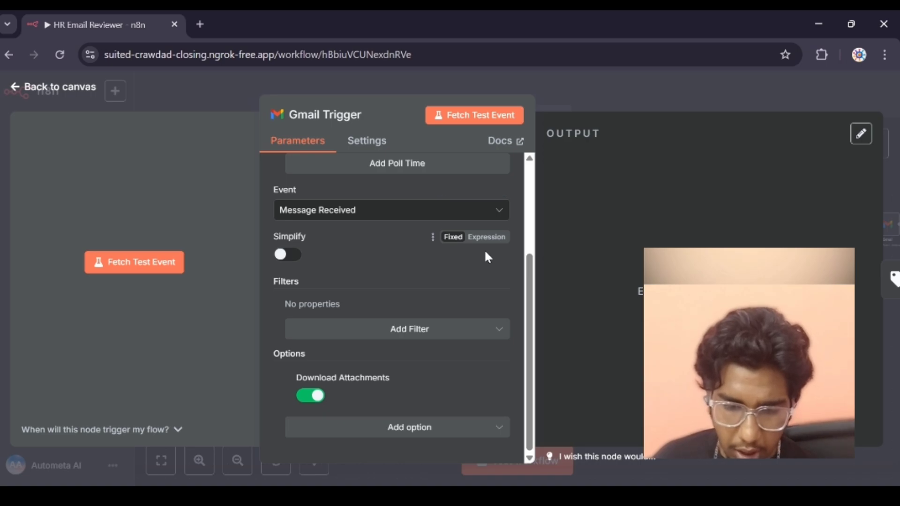
click(94, 90)
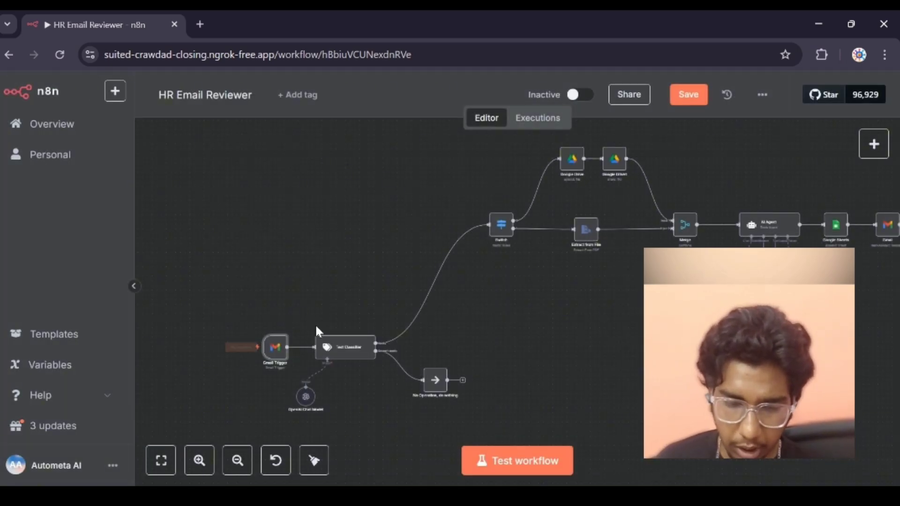
Open the Text Classifier and review the text to classify and the descriptions of the Apply and Doesn't apply categories
double_click(347, 355)
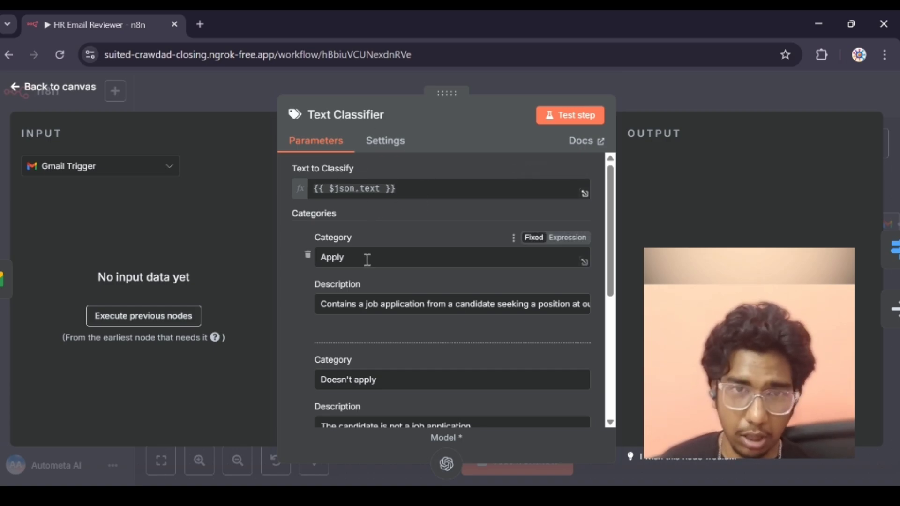
scroll(367, 259, down, 1)
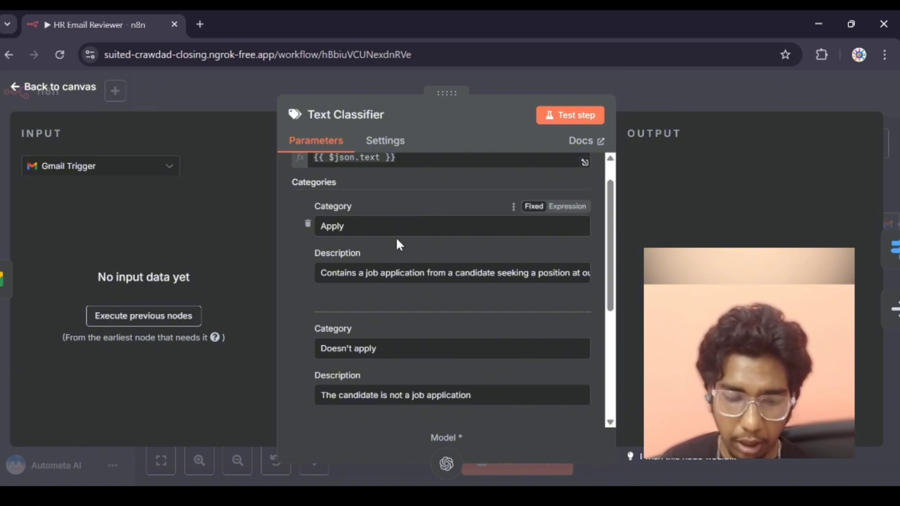
scroll(396, 237, down, 1)
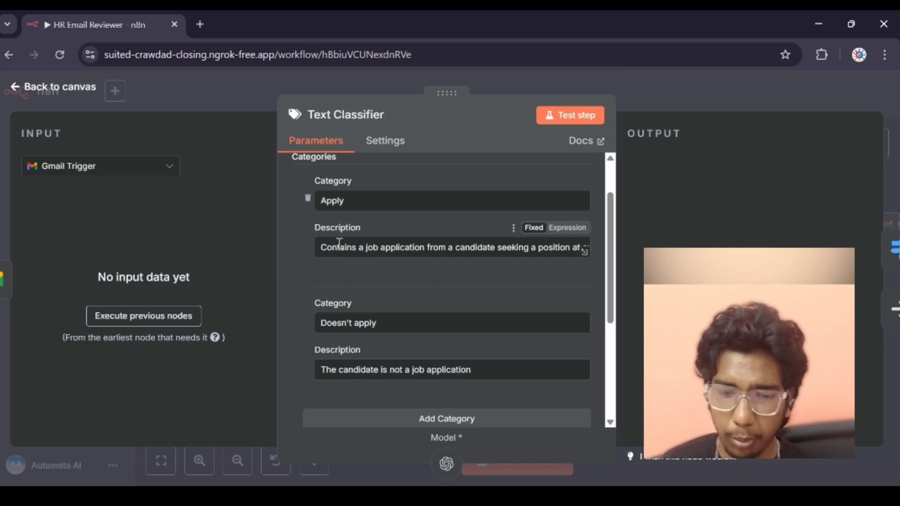
drag(338, 244, 460, 247)
click(540, 247)
click(393, 243)
scroll(395, 241, down, 1)
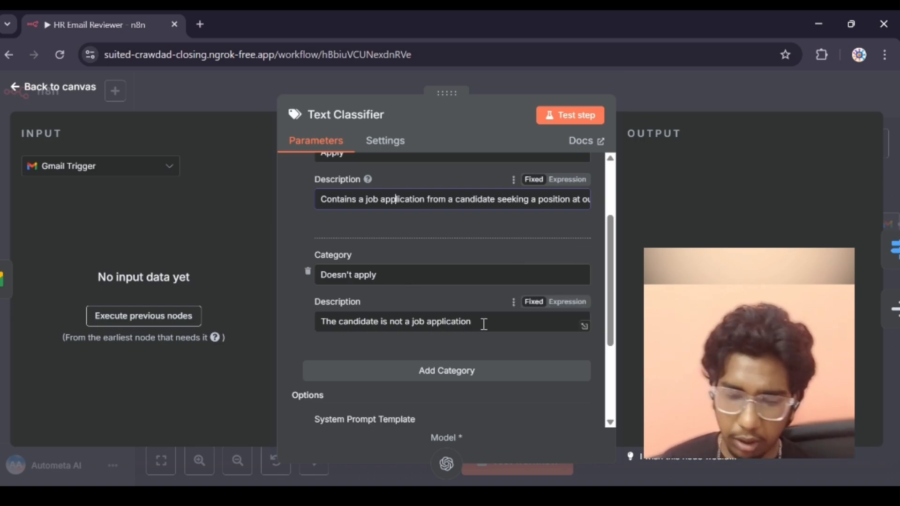
Read the Text Classifier's System Prompt Template and return to the canvas
scroll(482, 324, down, 3)
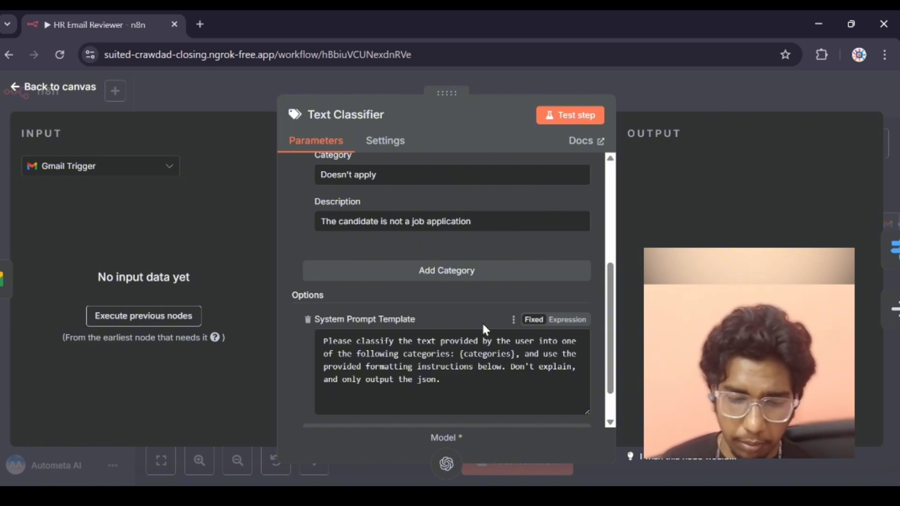
scroll(529, 396, down, 1)
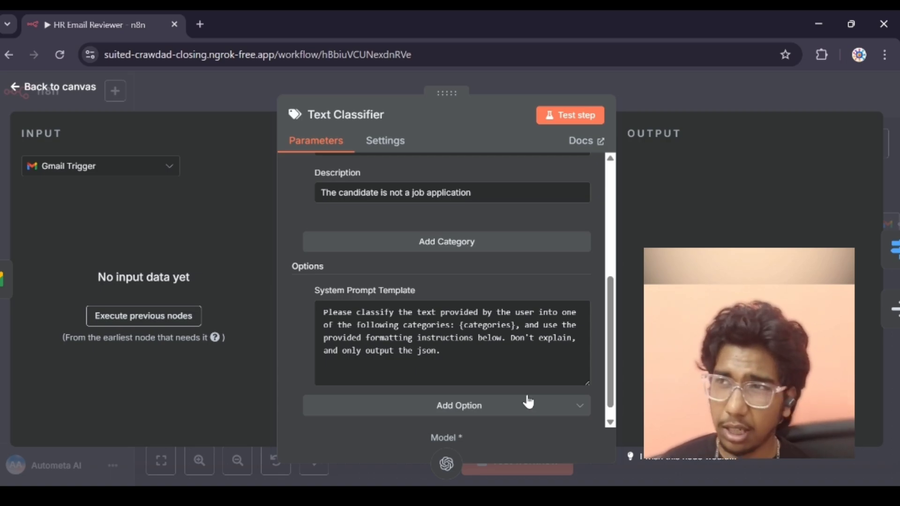
scroll(528, 402, down, 1)
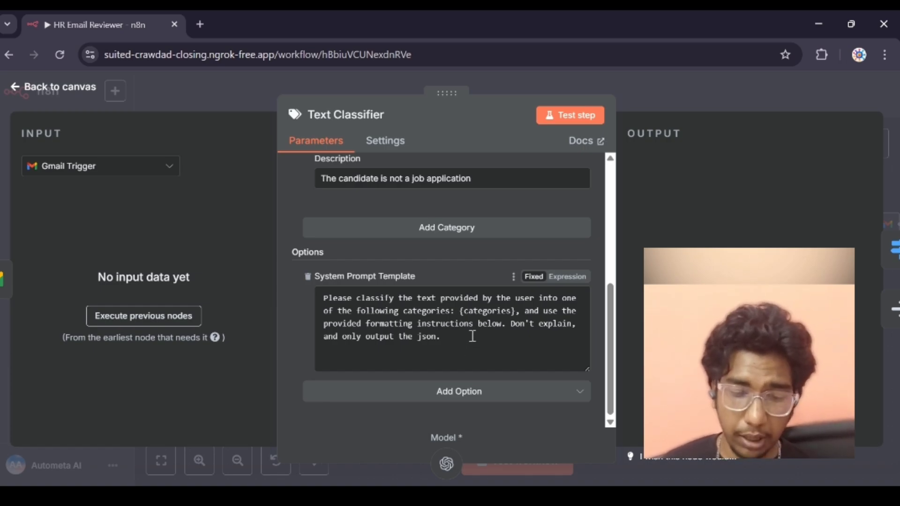
click(69, 91)
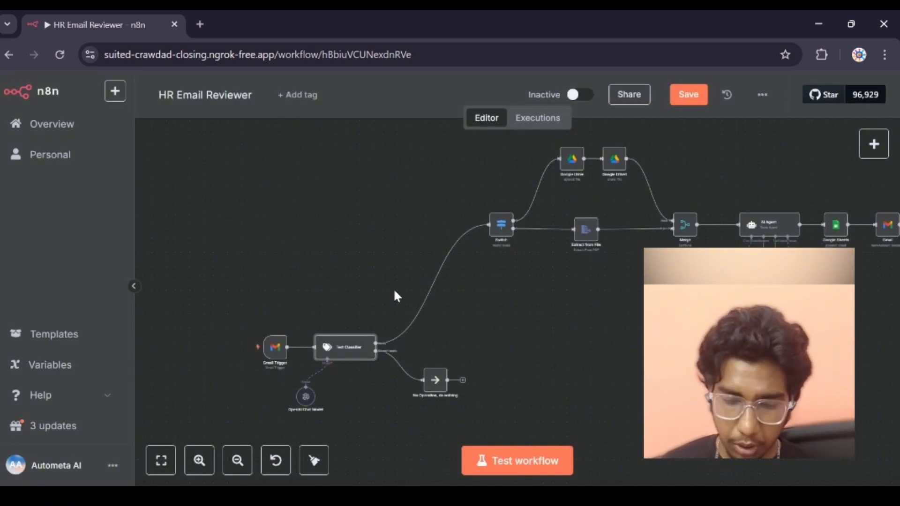
scroll(394, 305, down, 3)
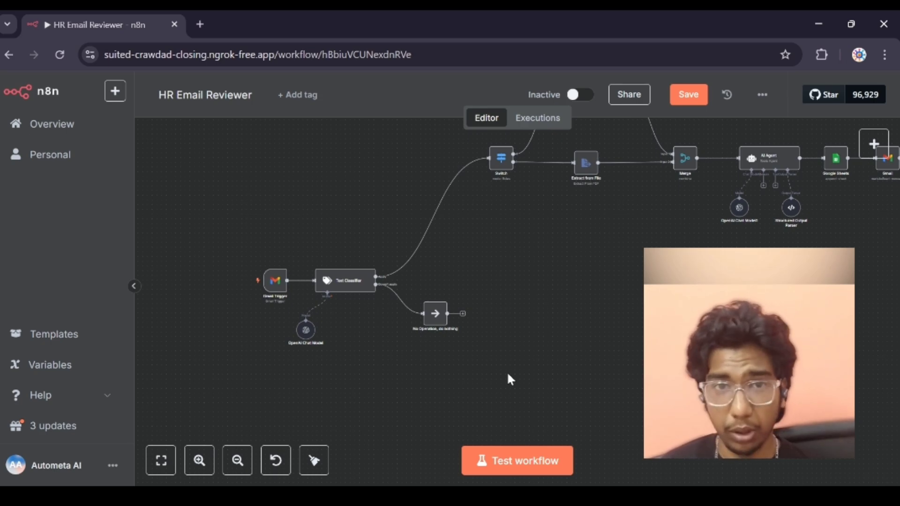
scroll(508, 377, down, 1)
scroll(508, 377, up, 2)
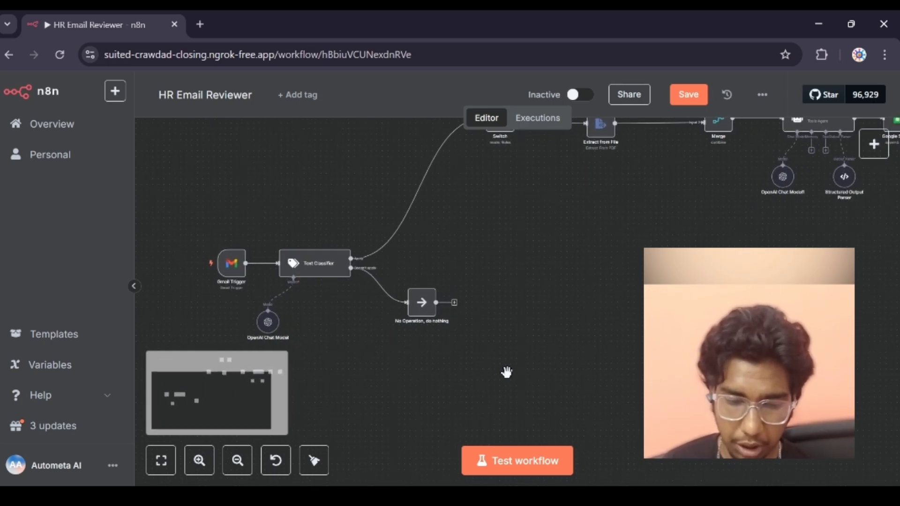
Open the No Operation node on the Doesn't apply branch to check its parameters, and return to the canvas
scroll(507, 372, up, 1)
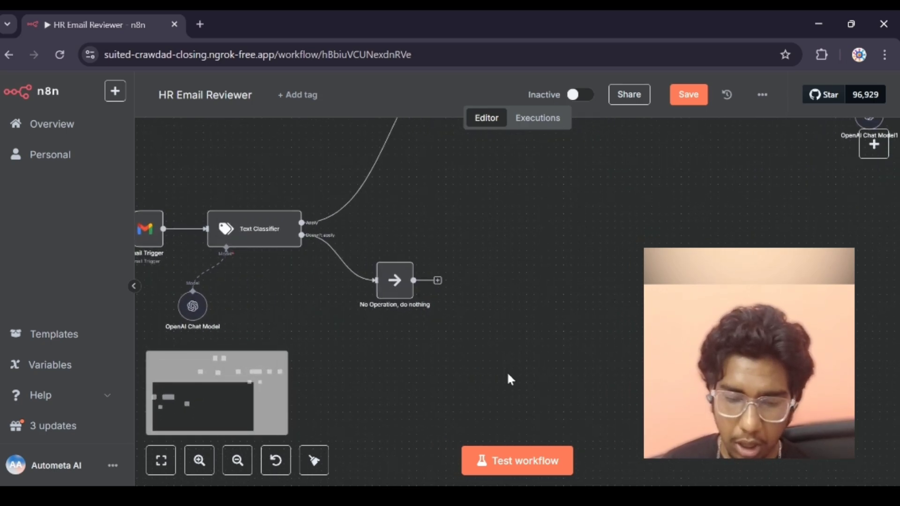
double_click(398, 287)
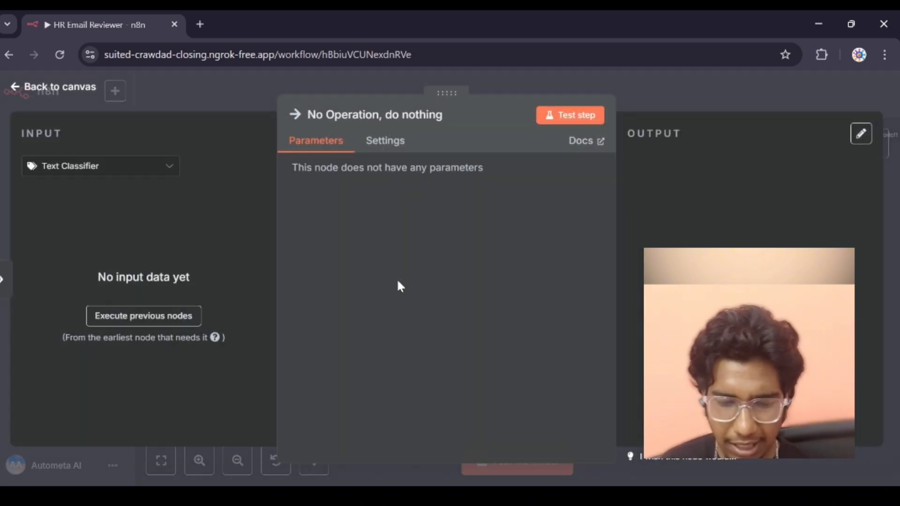
click(54, 90)
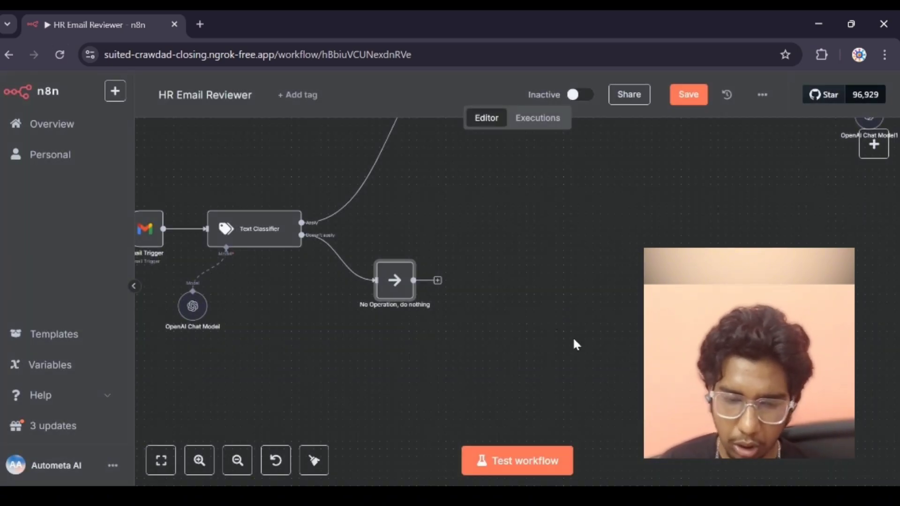
Open the Switch node on the Apply branch, review its mode and both attachment routing rules without changing them, and return to the canvas
scroll(573, 337, up, 3)
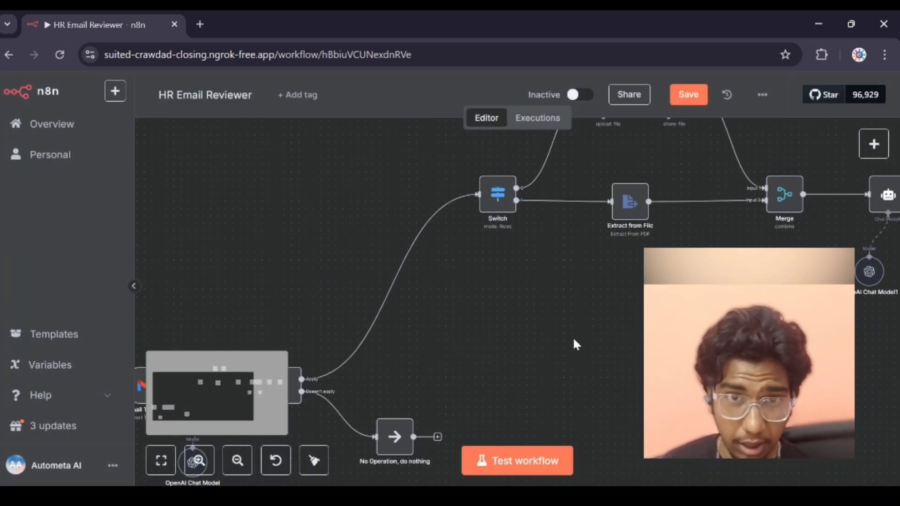
double_click(501, 200)
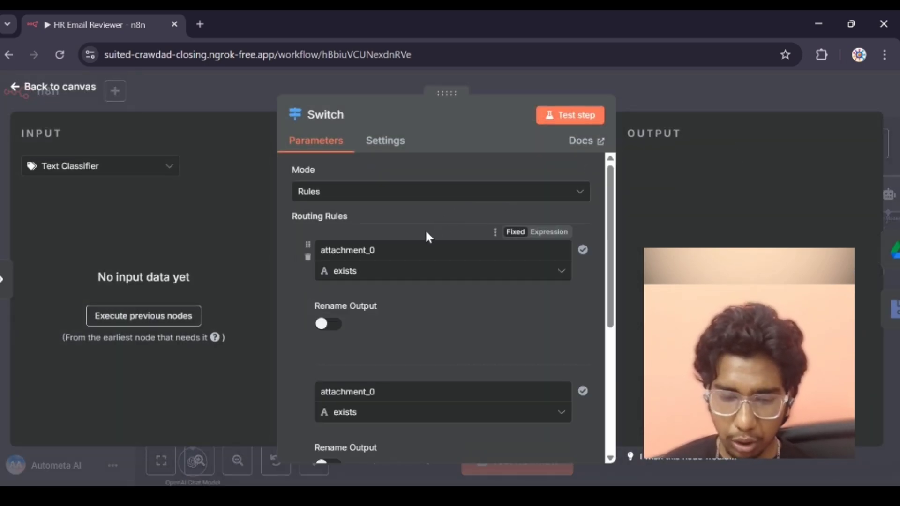
scroll(426, 232, down, 1)
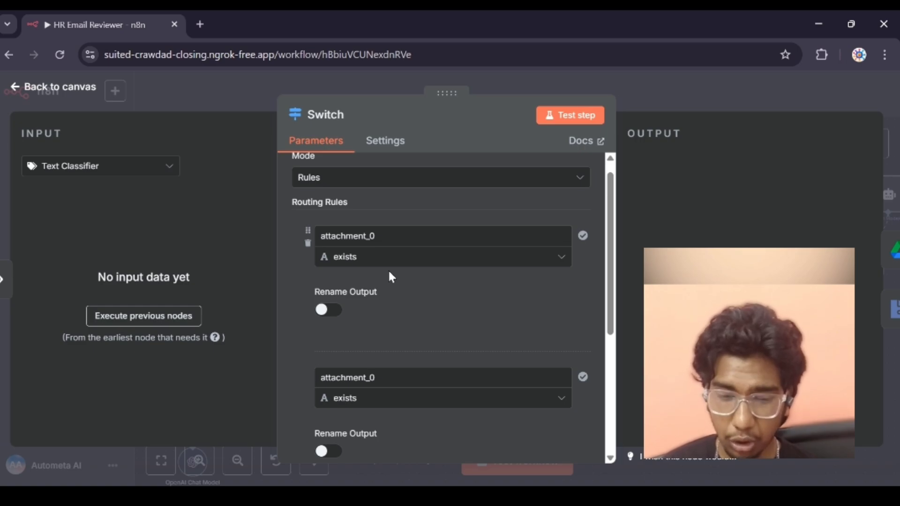
scroll(388, 269, down, 3)
scroll(387, 269, up, 2)
scroll(388, 269, up, 2)
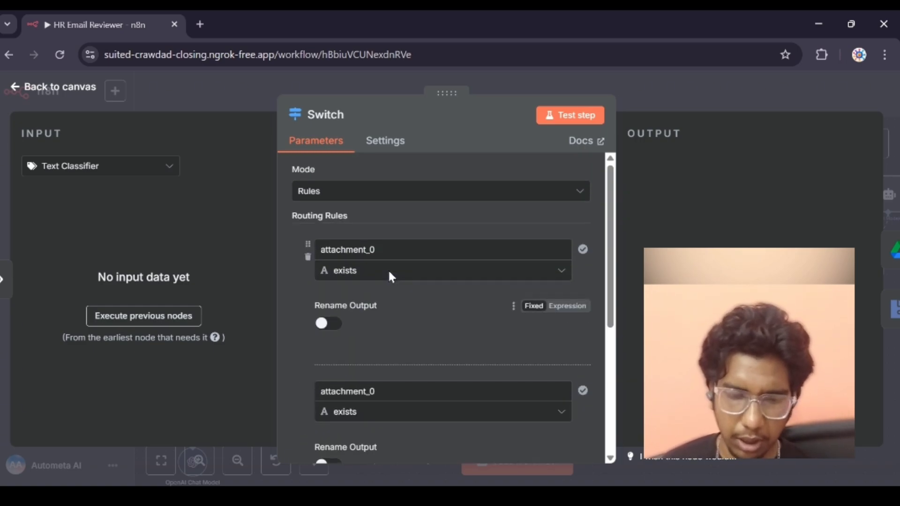
click(395, 247)
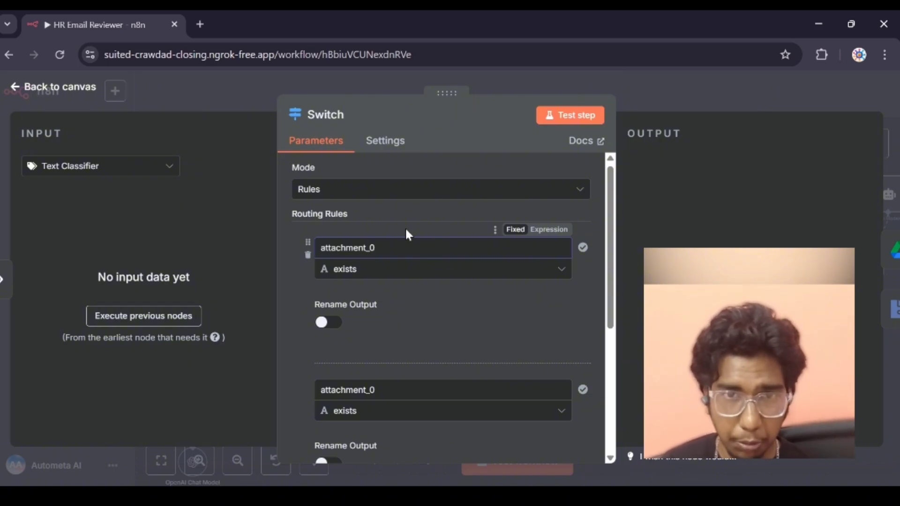
scroll(387, 281, down, 2)
click(383, 322)
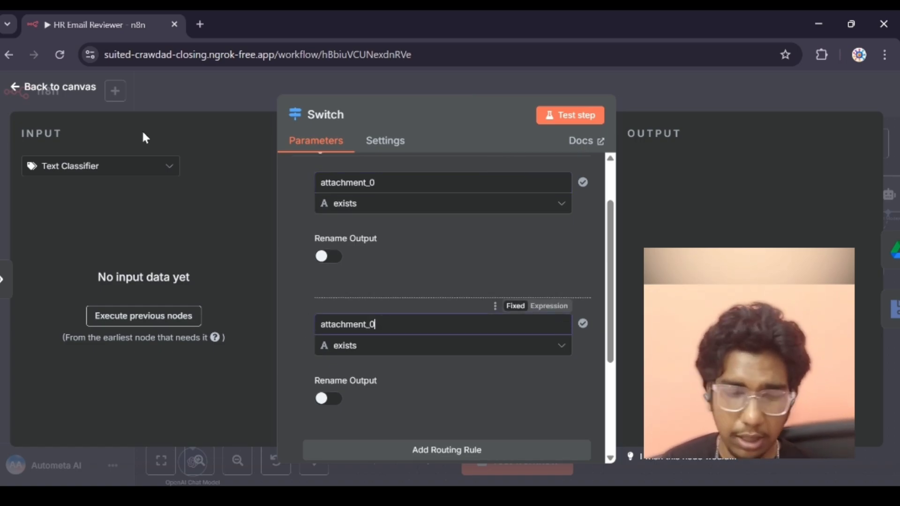
click(67, 88)
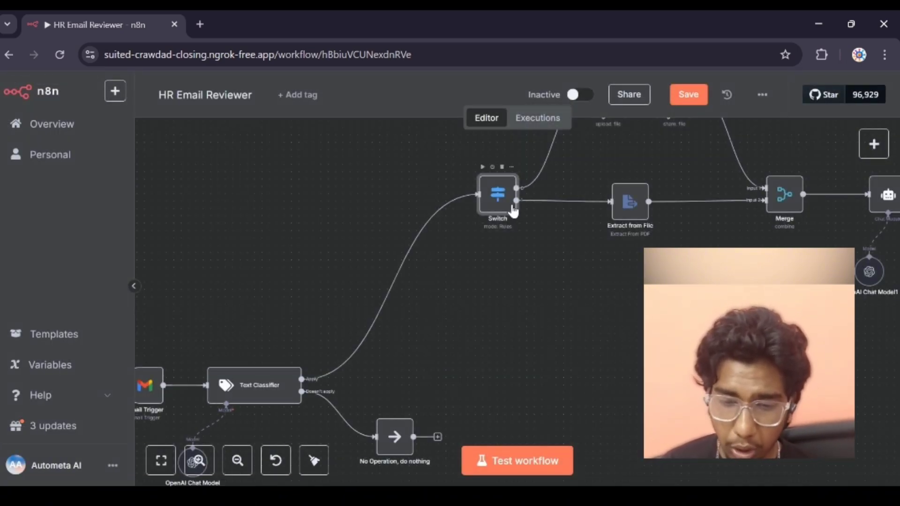
Reopen the Switch node to recheck its two routing rules, and return to the canvas
double_click(514, 209)
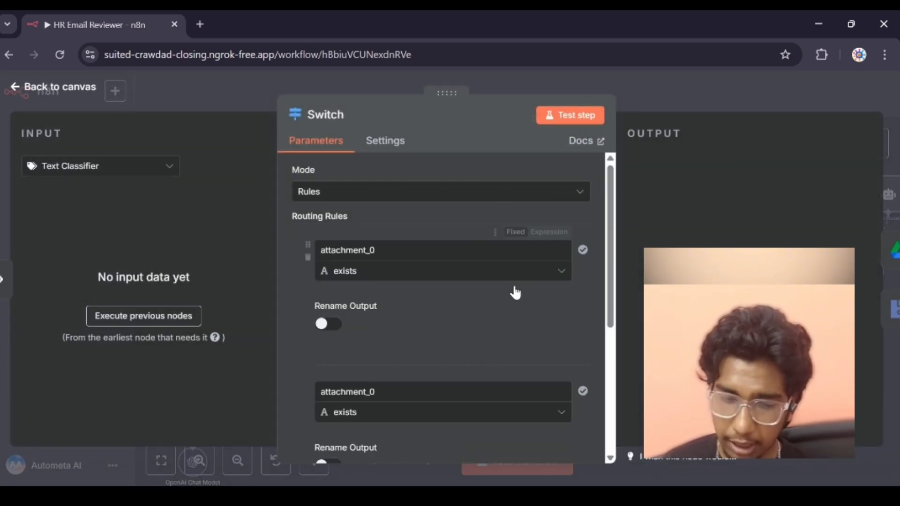
scroll(510, 293, down, 2)
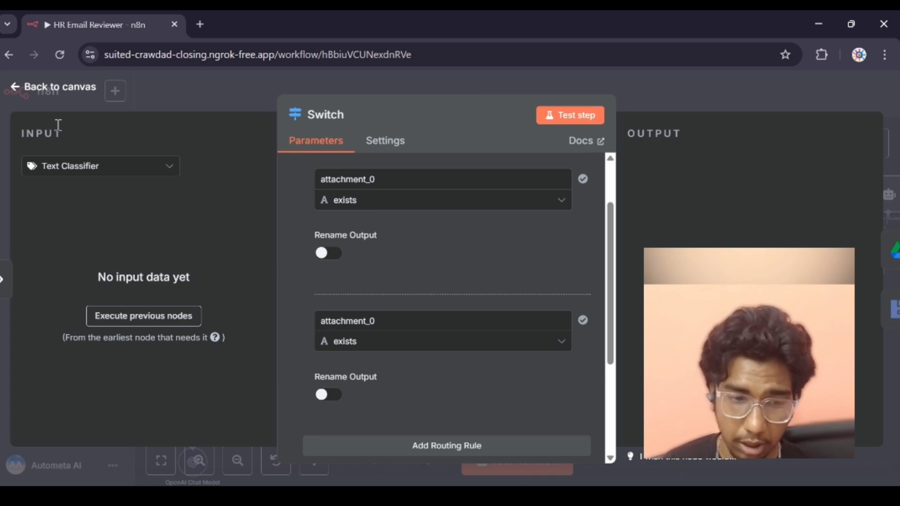
click(71, 87)
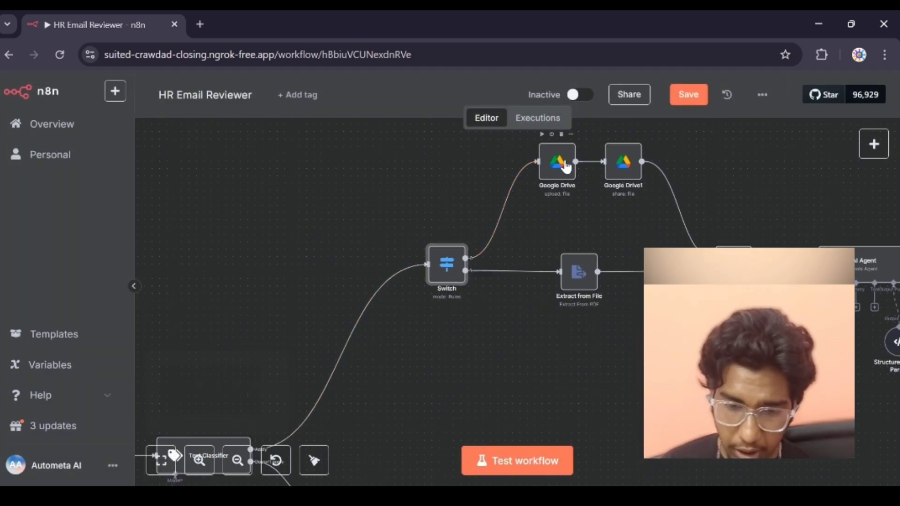
Open the Google Drive upload node, review its credential, operation, input field, file name and parent folder settings, and return to the canvas
click(559, 166)
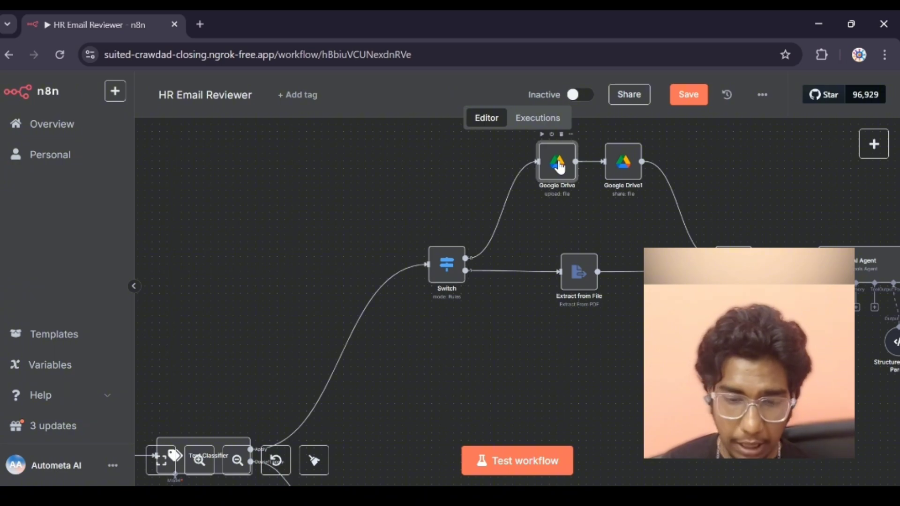
double_click(559, 166)
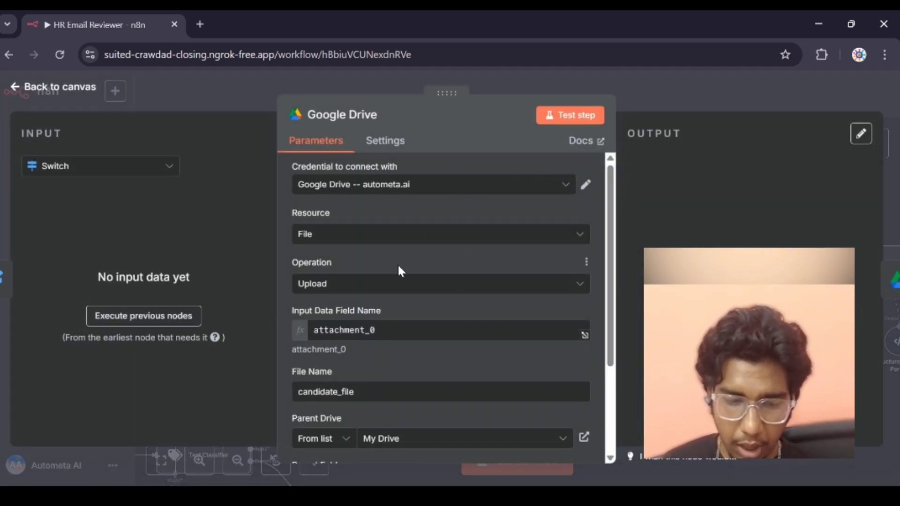
scroll(398, 265, down, 1)
scroll(361, 319, down, 1)
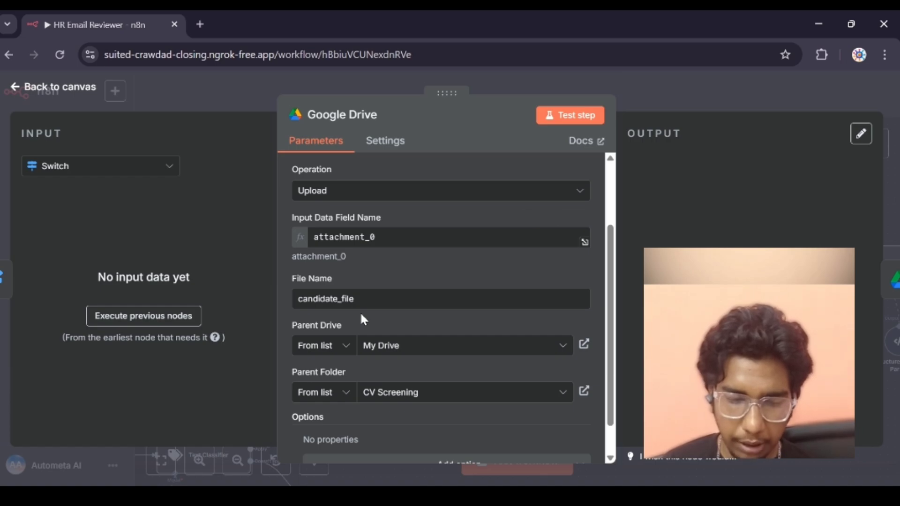
scroll(361, 319, down, 1)
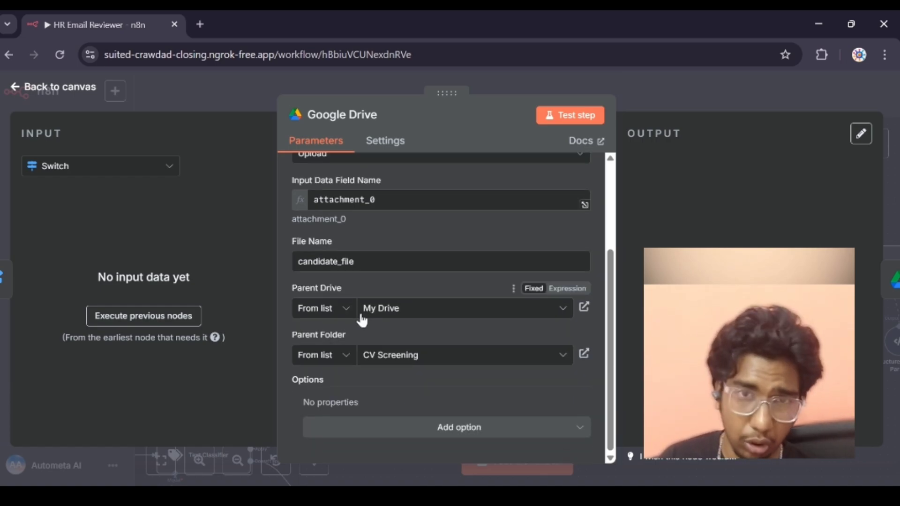
scroll(355, 206, up, 3)
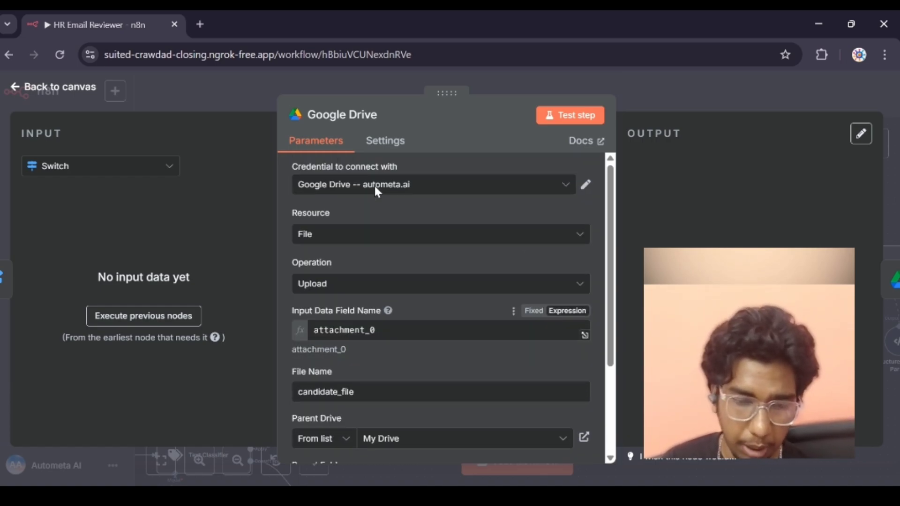
click(75, 87)
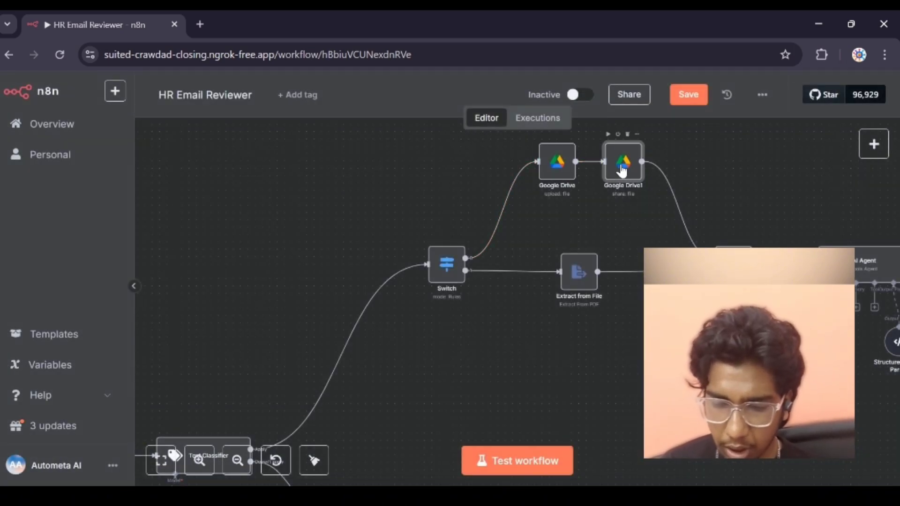
Open the Google Drive1 share node, review its file ID expression and the permission role and type, and return to the canvas
double_click(614, 166)
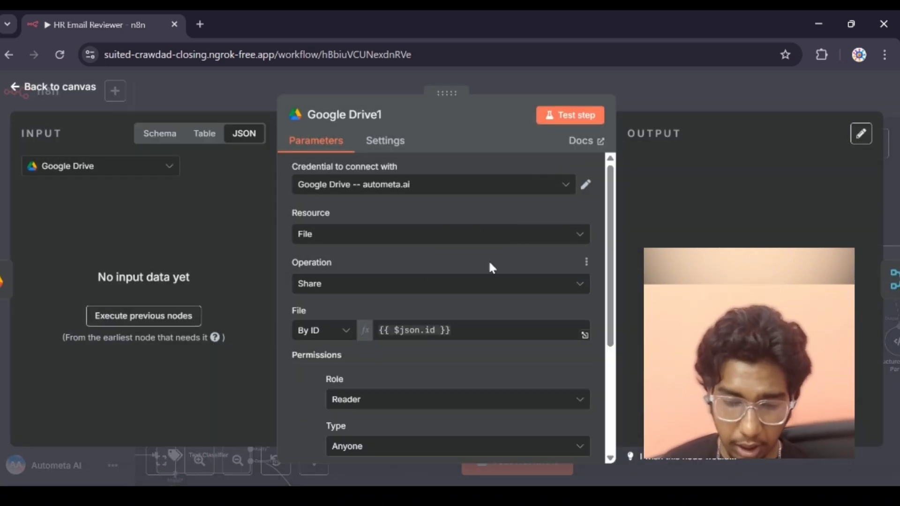
scroll(489, 263, down, 1)
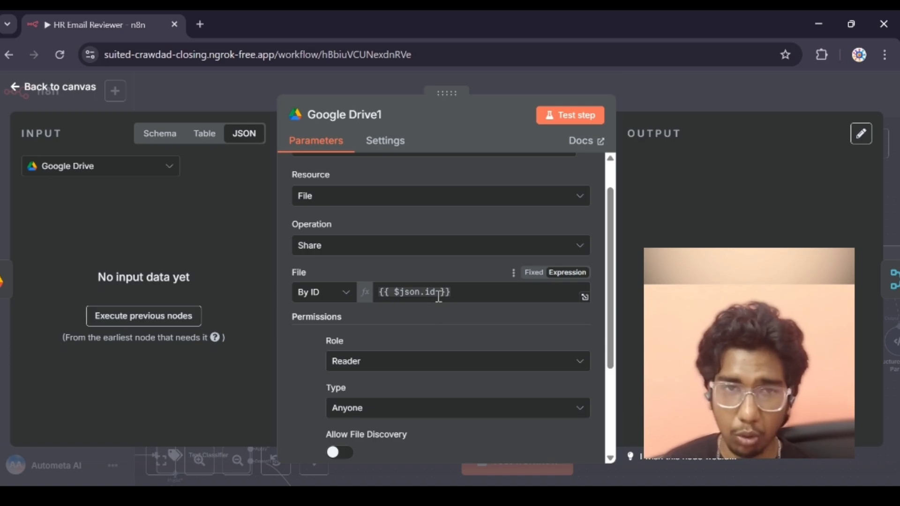
scroll(434, 304, down, 3)
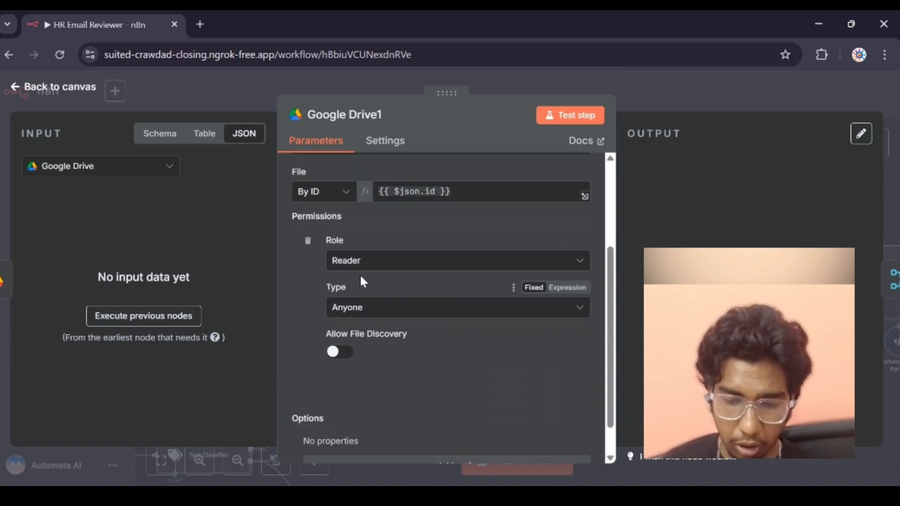
scroll(404, 295, down, 1)
scroll(404, 295, up, 2)
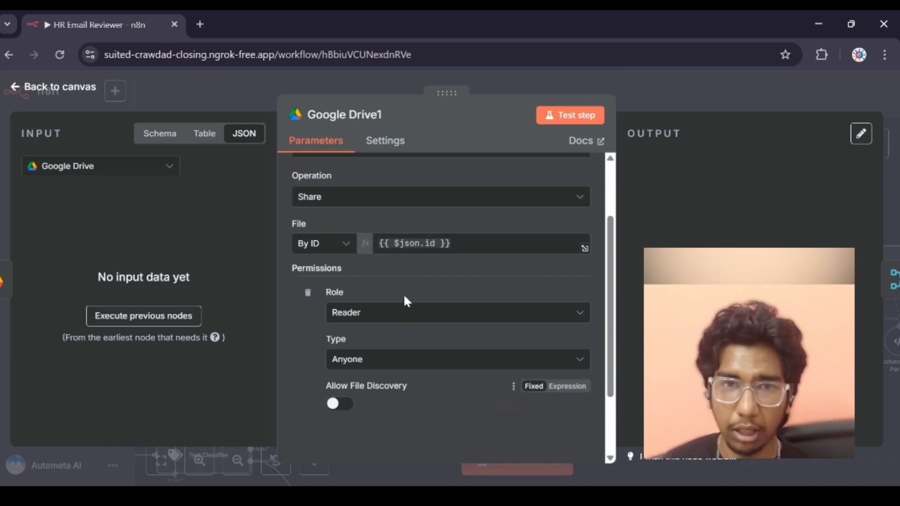
scroll(404, 296, up, 3)
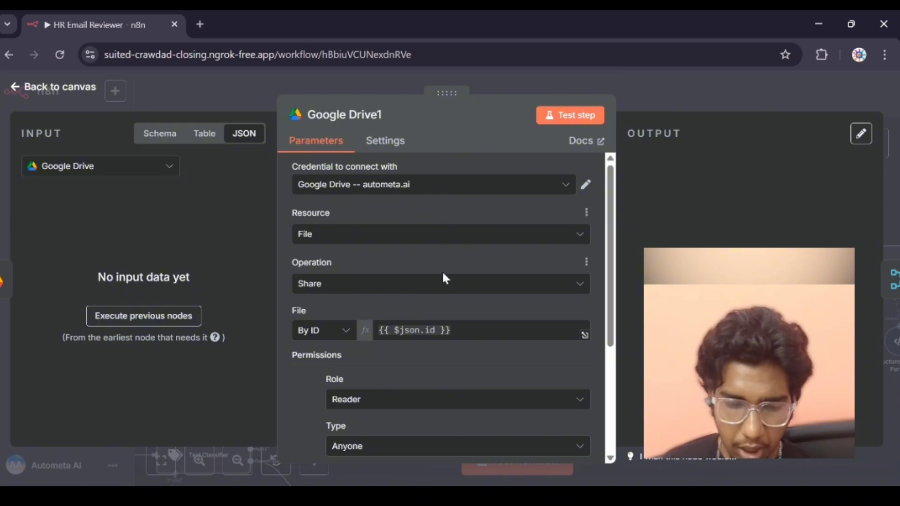
scroll(444, 277, down, 3)
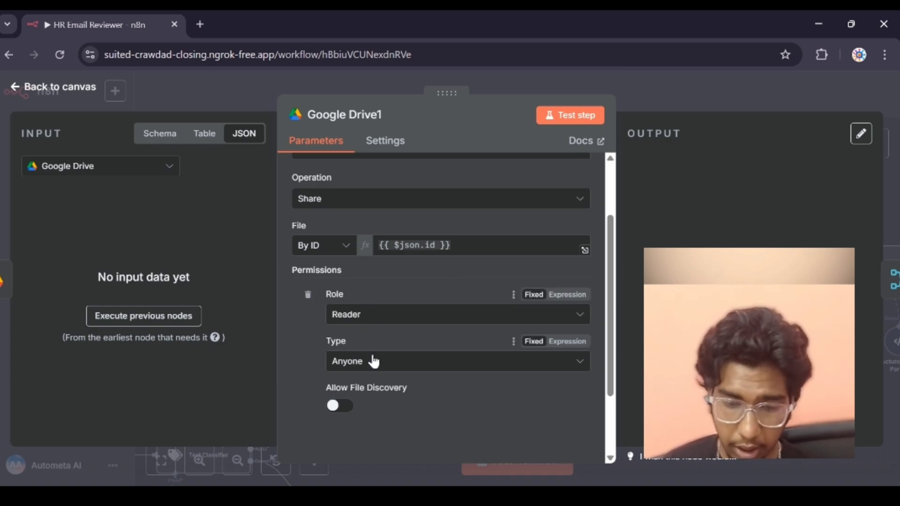
scroll(372, 356, down, 2)
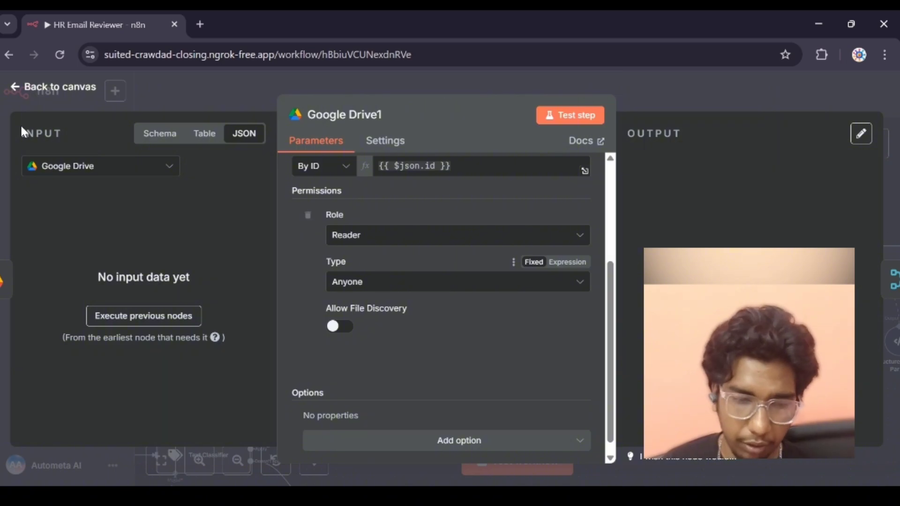
click(54, 89)
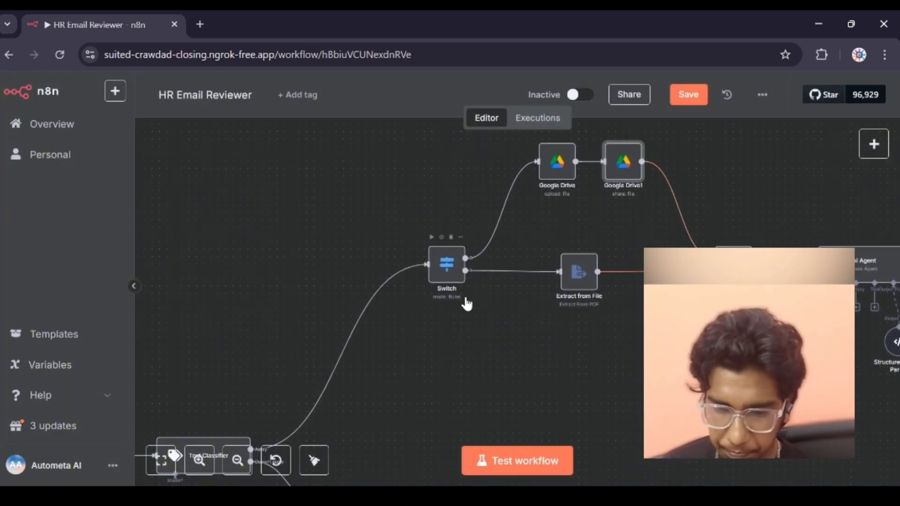
Review the Extract from File node's operation and input binary field and the Merge node's combine settings, and return to the canvas
double_click(581, 276)
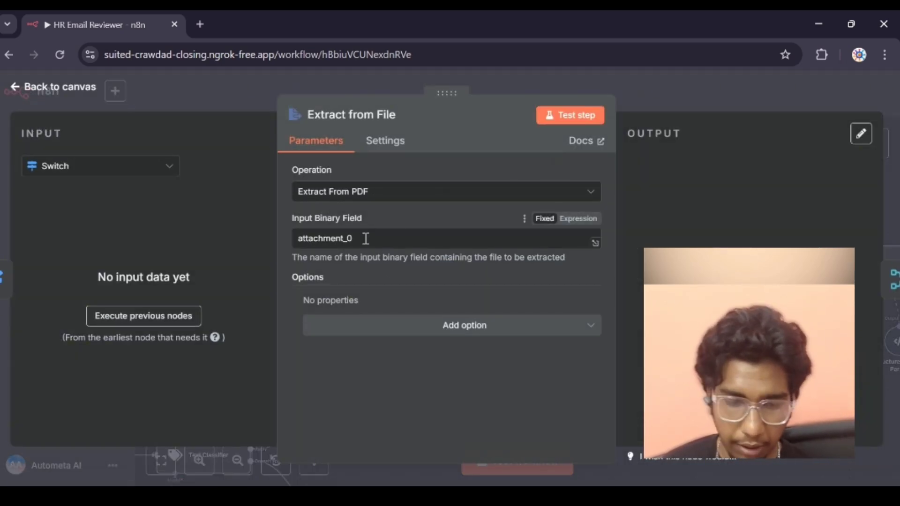
click(96, 89)
scroll(562, 281, right, 2)
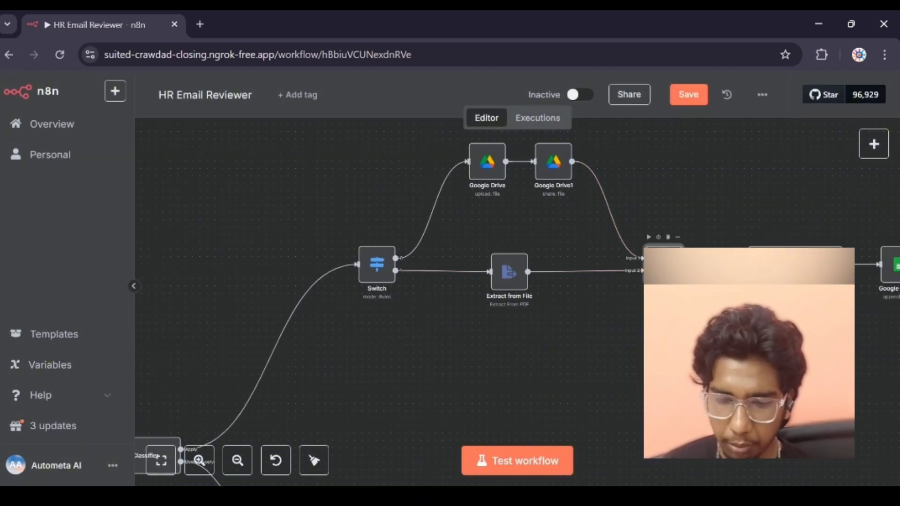
double_click(663, 263)
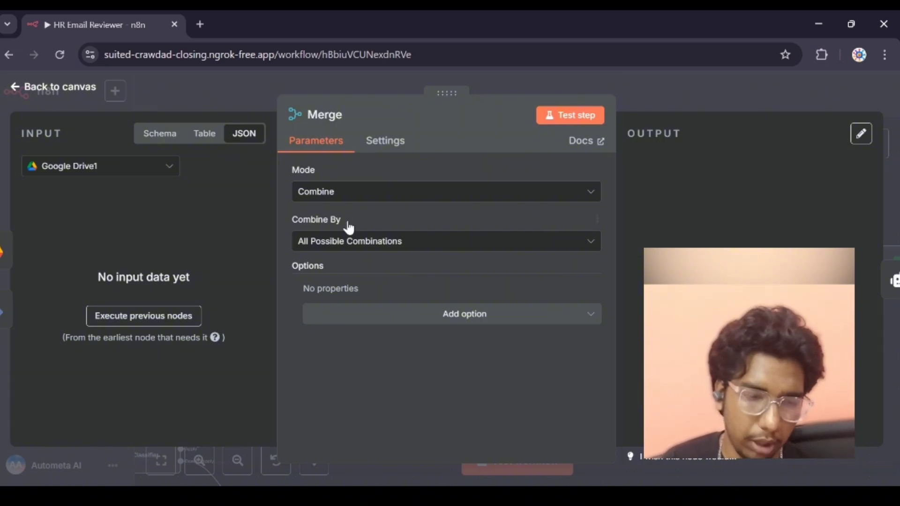
click(80, 86)
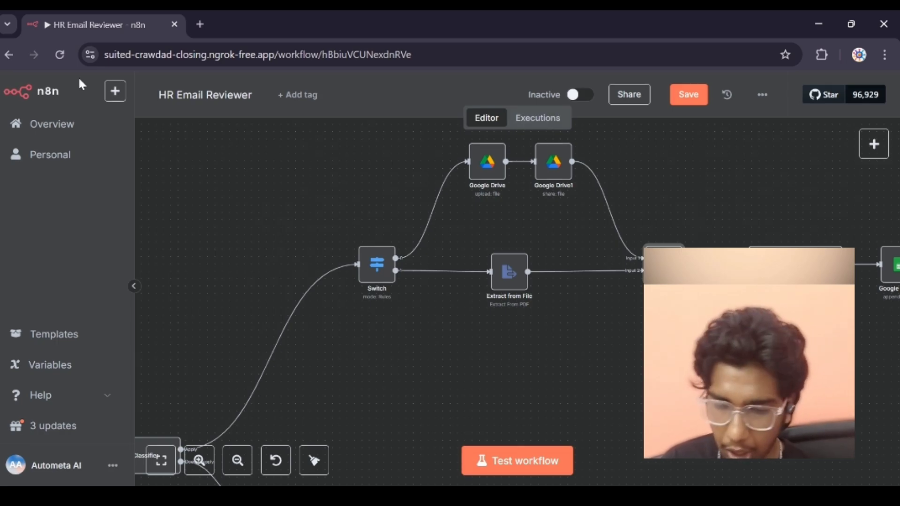
Open the AI Agent node and review its candidate-scoring prompt, the output format requirement and the system message
scroll(735, 218, right, 3)
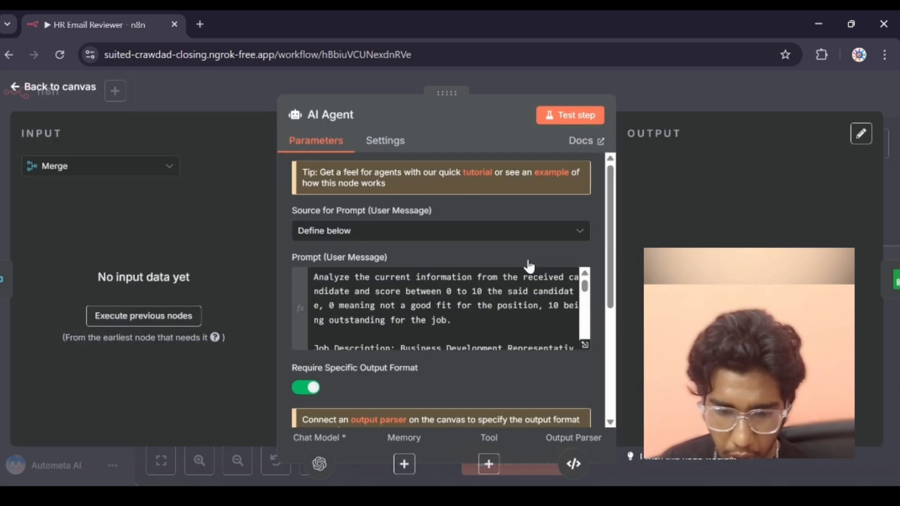
double_click(703, 265)
scroll(366, 282, down, 2)
scroll(366, 281, up, 2)
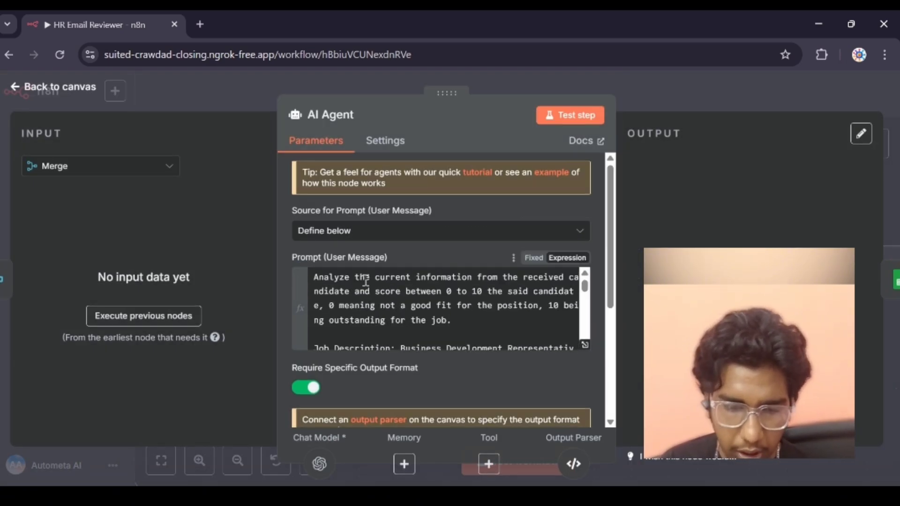
scroll(365, 281, down, 5)
scroll(366, 281, down, 5)
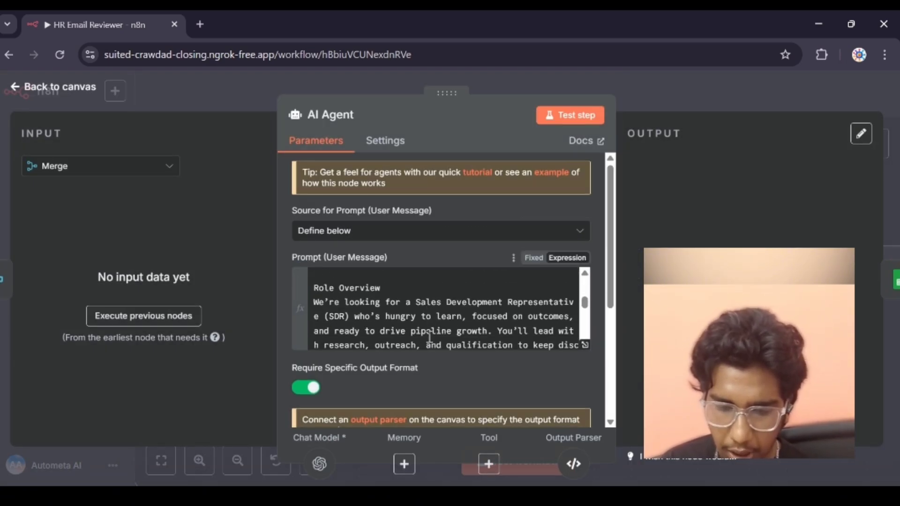
scroll(412, 389, down, 2)
scroll(412, 394, down, 1)
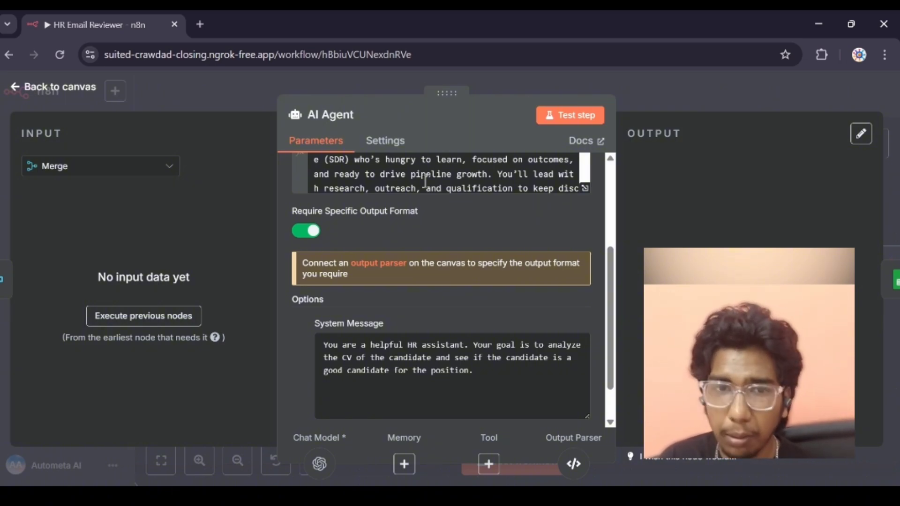
Leave the AI Agent node, open its Structured Output Parser, review the schema type and JSON example, and return to the canvas
click(79, 87)
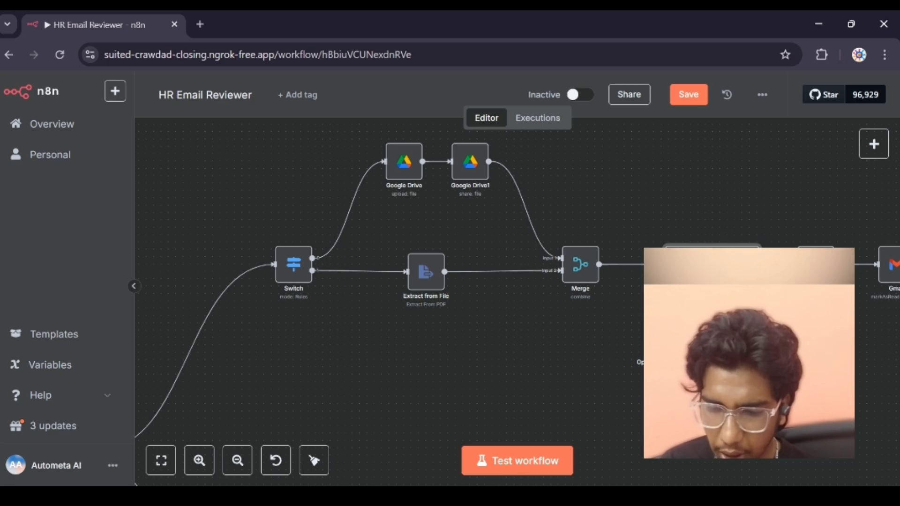
double_click(751, 341)
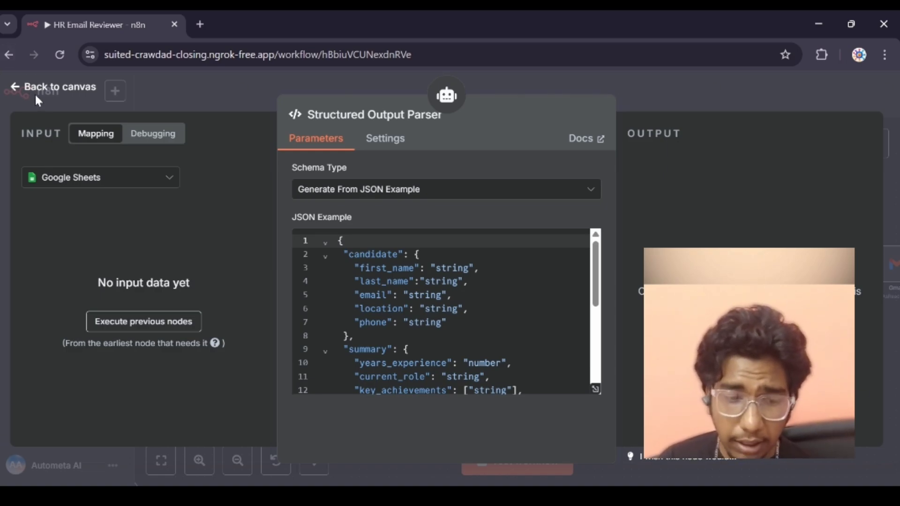
click(55, 89)
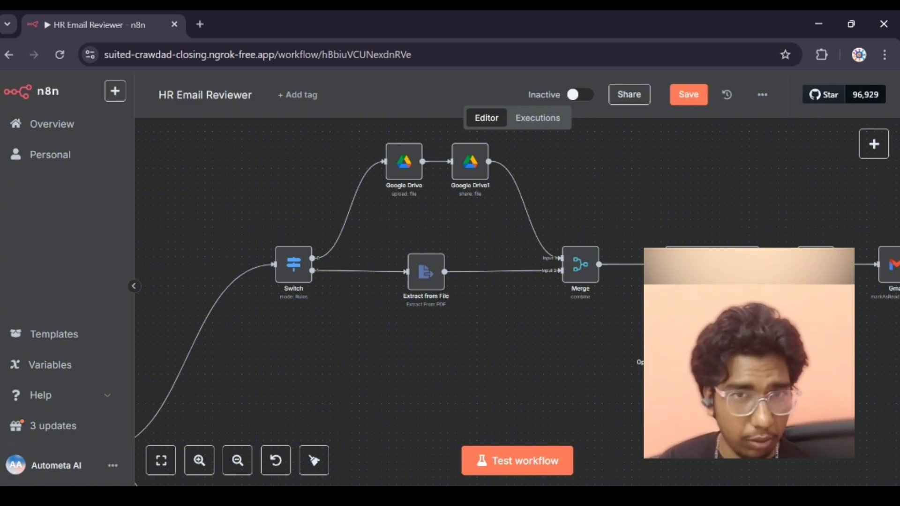
Open the Google Sheets node and review its credential, resource, operation, document, sheet and mapping column mode
scroll(739, 234, right, 3)
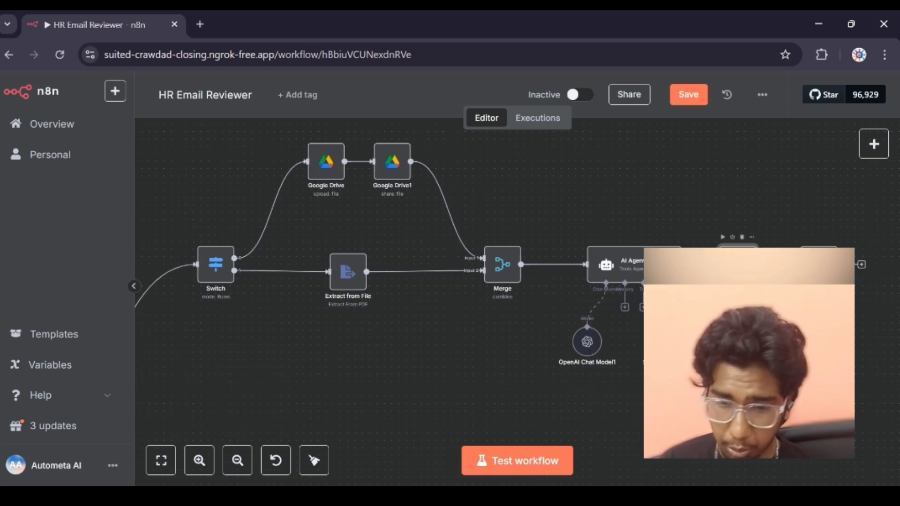
double_click(738, 263)
scroll(525, 217, down, 1)
scroll(525, 218, up, 1)
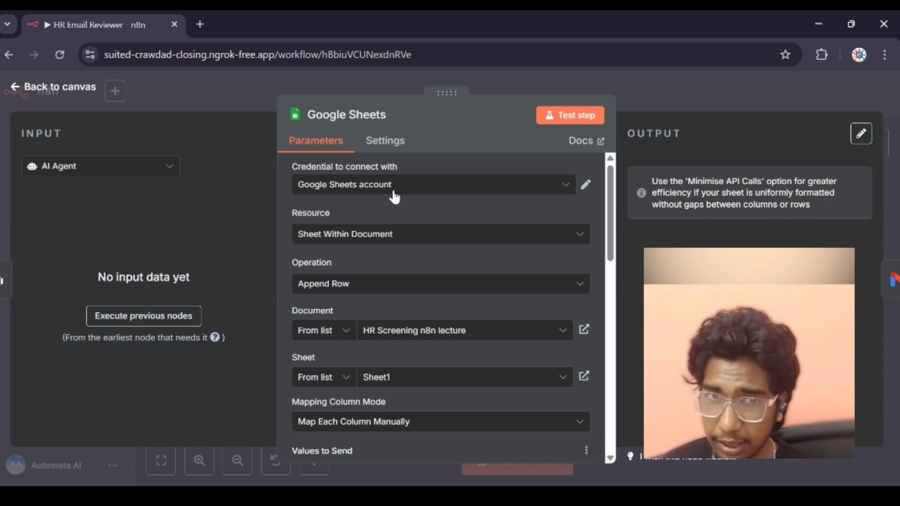
scroll(445, 248, down, 1)
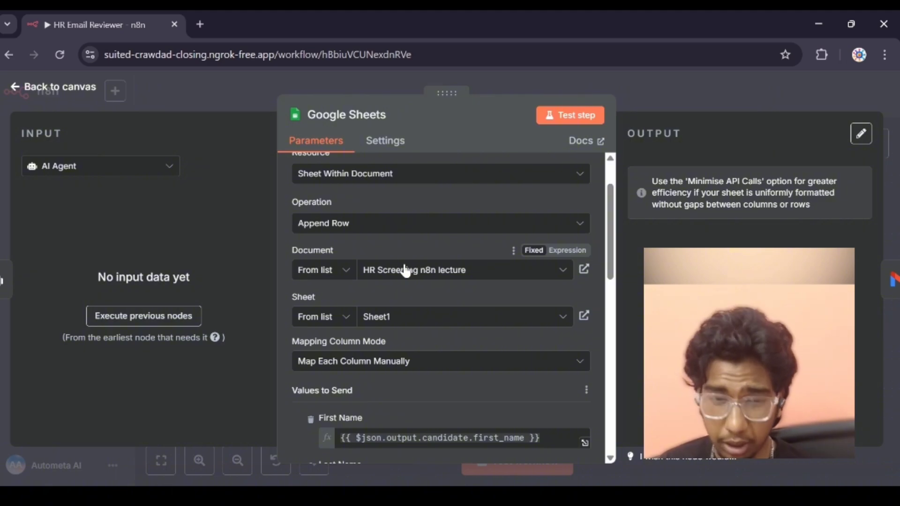
scroll(406, 270, down, 1)
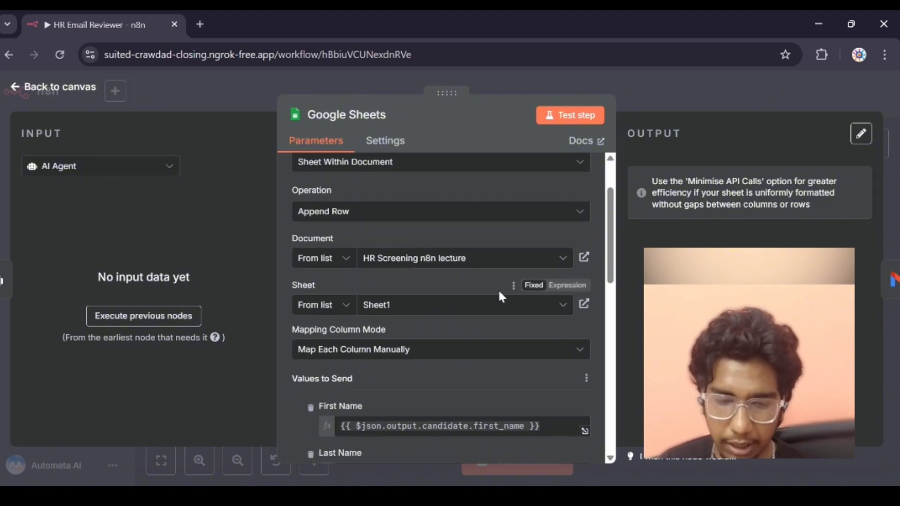
scroll(502, 292, down, 3)
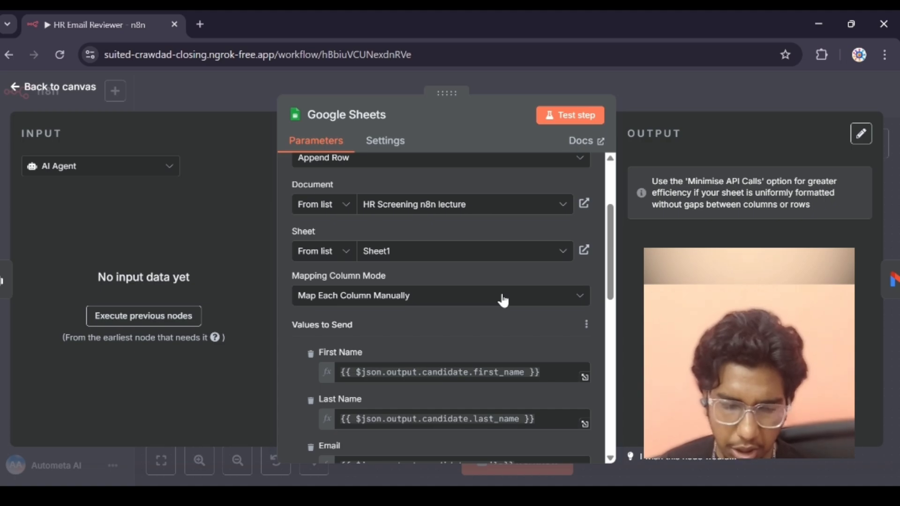
scroll(503, 300, down, 1)
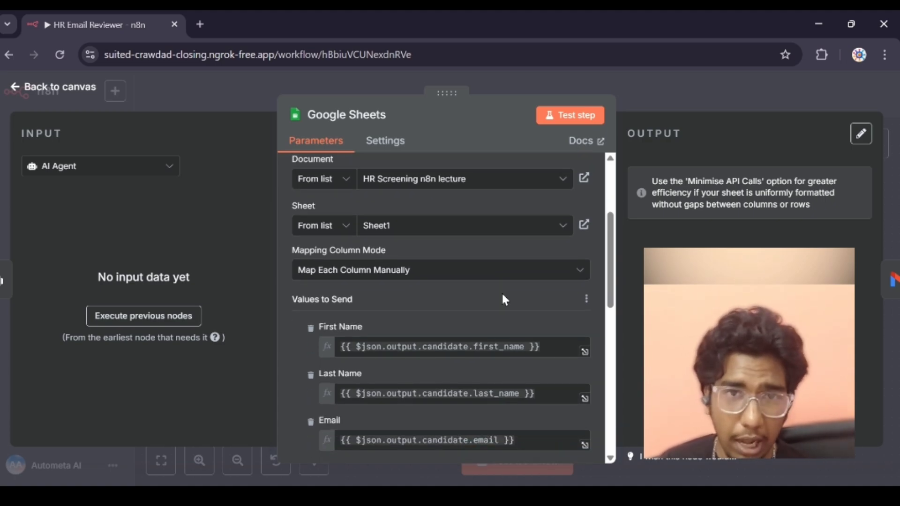
Review the Google Sheets column mappings from First Name through Summary, CV, Scoring and Quick Reads, and return to the canvas
scroll(503, 300, down, 1)
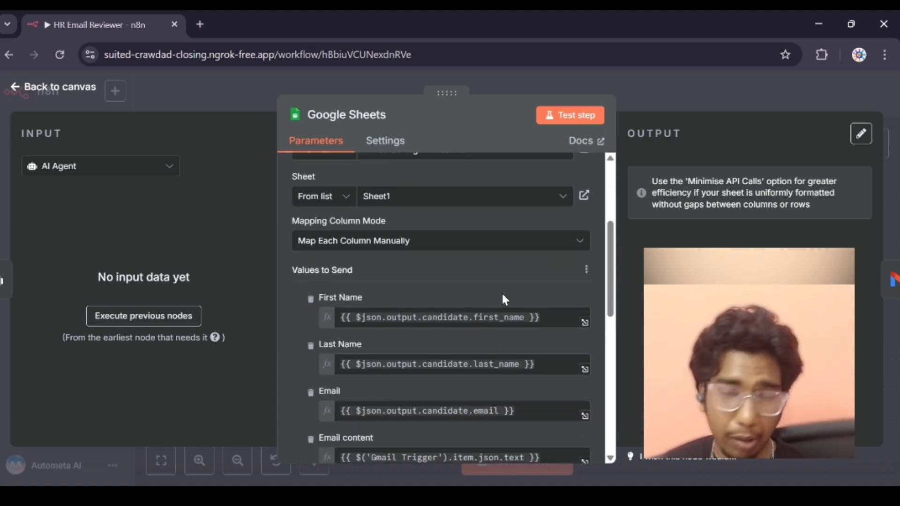
mouse_move(502, 296)
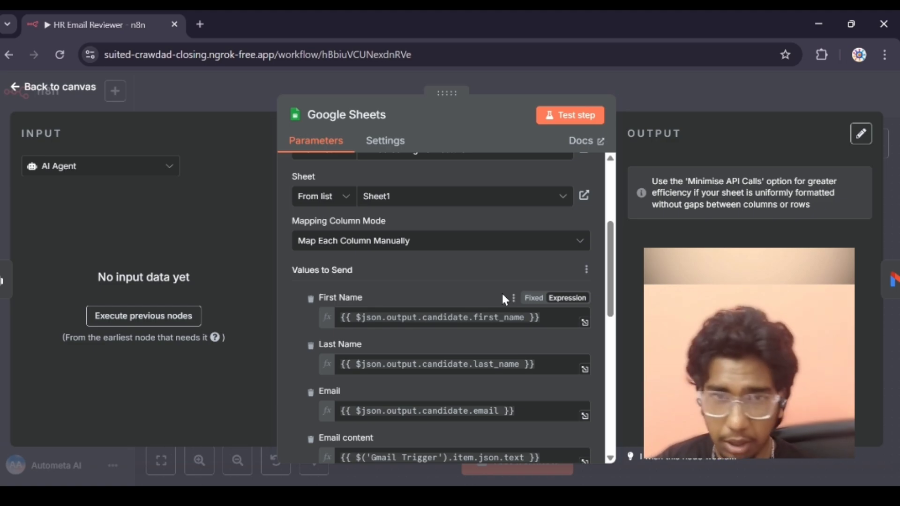
scroll(499, 305, down, 2)
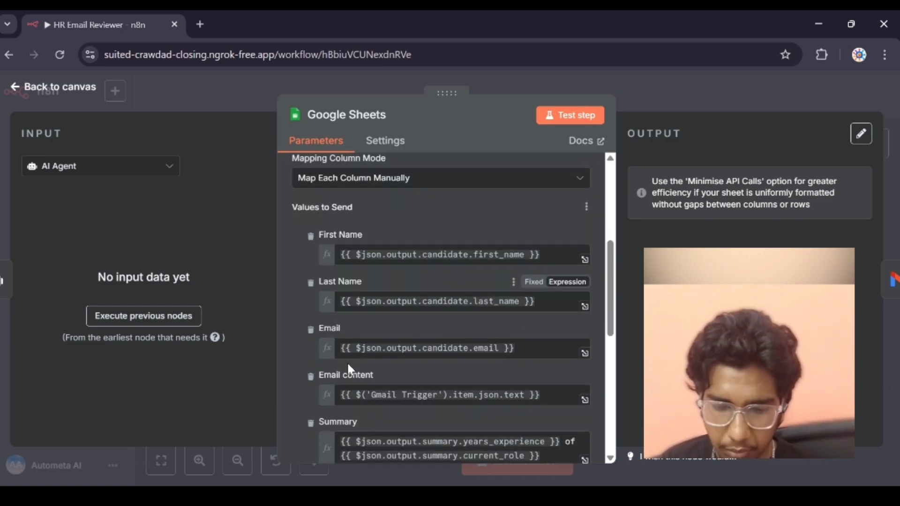
scroll(434, 358, down, 6)
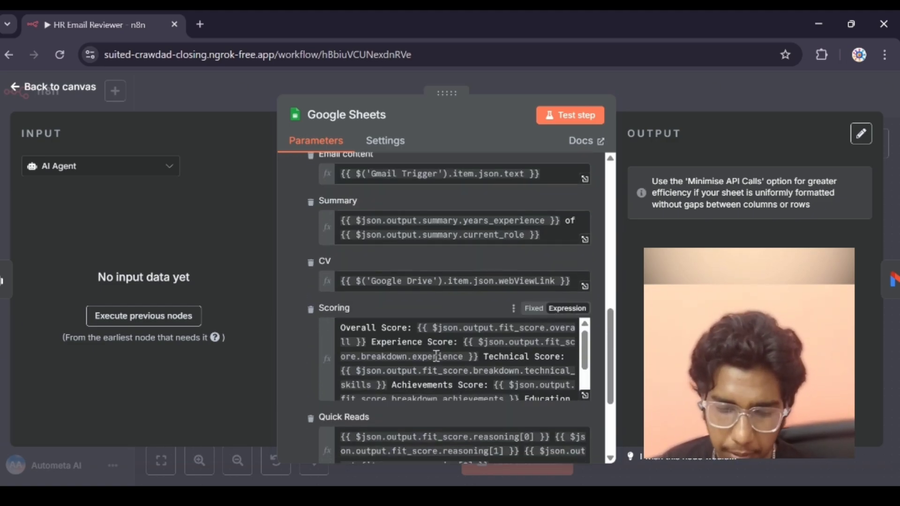
scroll(438, 298, down, 3)
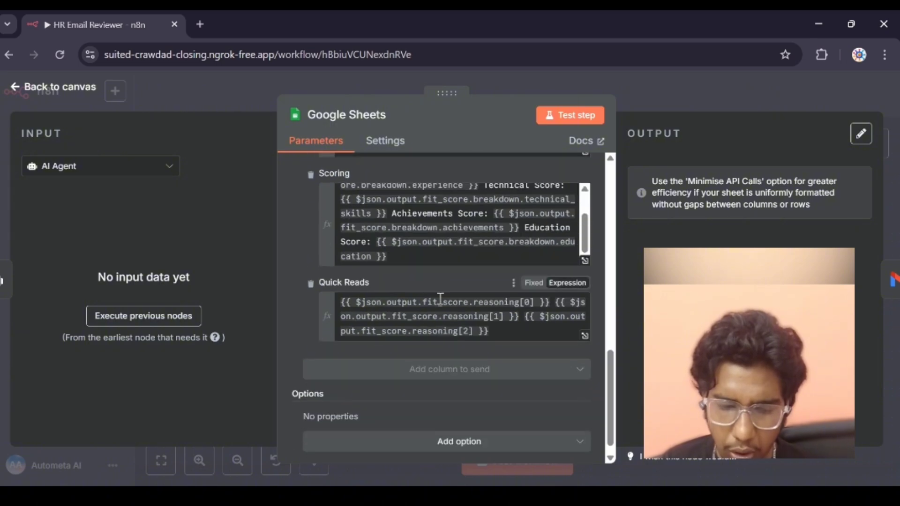
scroll(435, 217, up, 2)
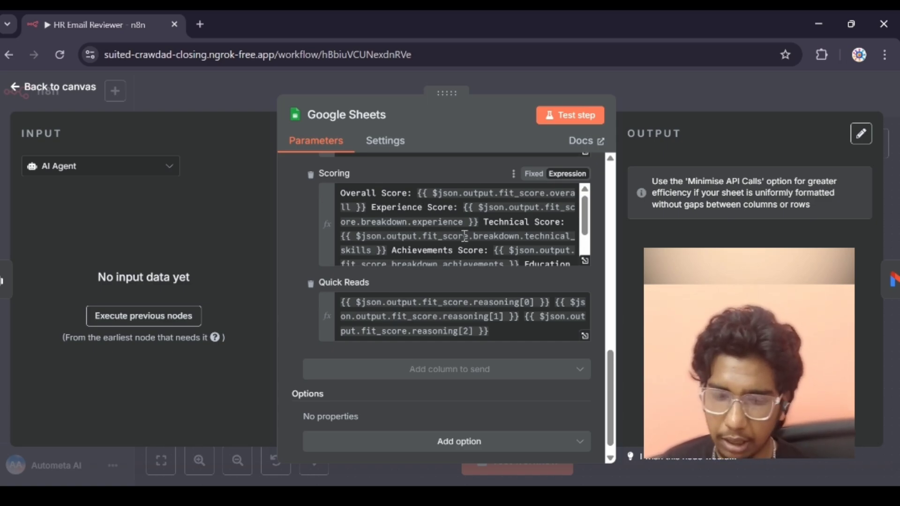
scroll(422, 305, down, 1)
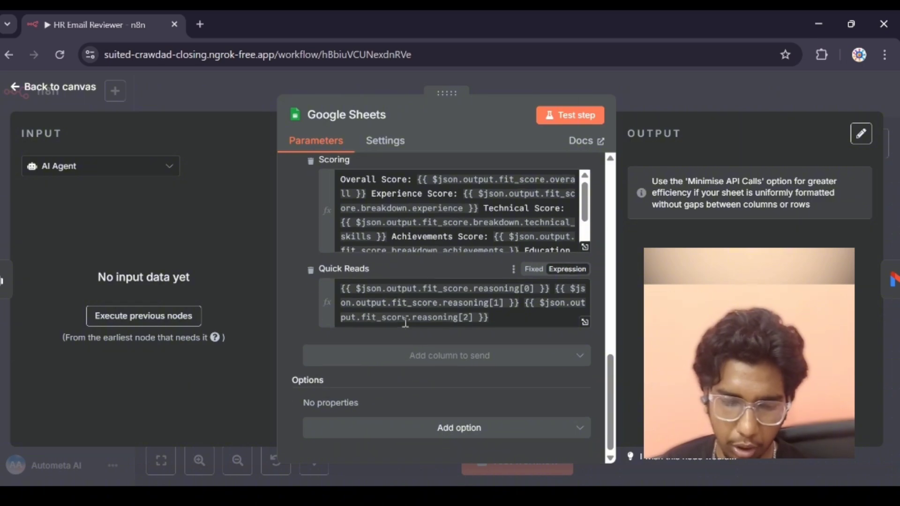
click(60, 87)
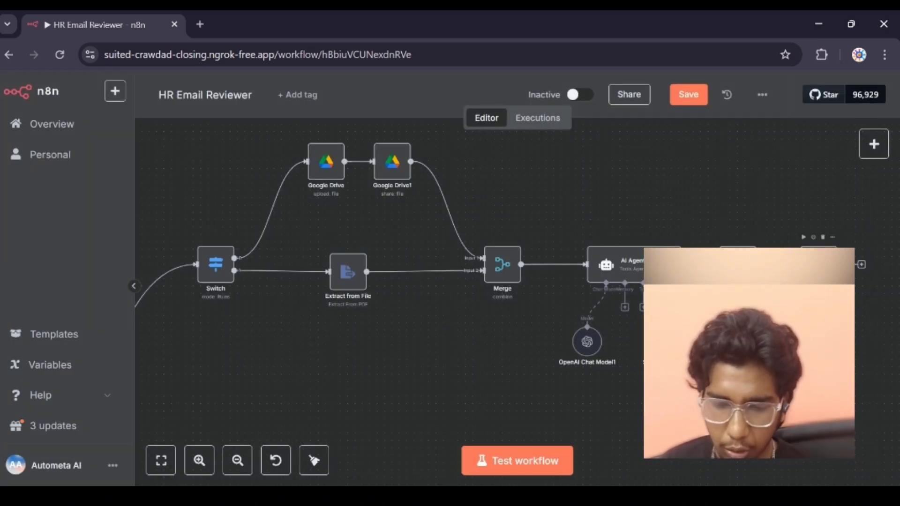
Open the Gmail node at the end of the workflow and review its credential, resource, operation and message ID expression
double_click(818, 265)
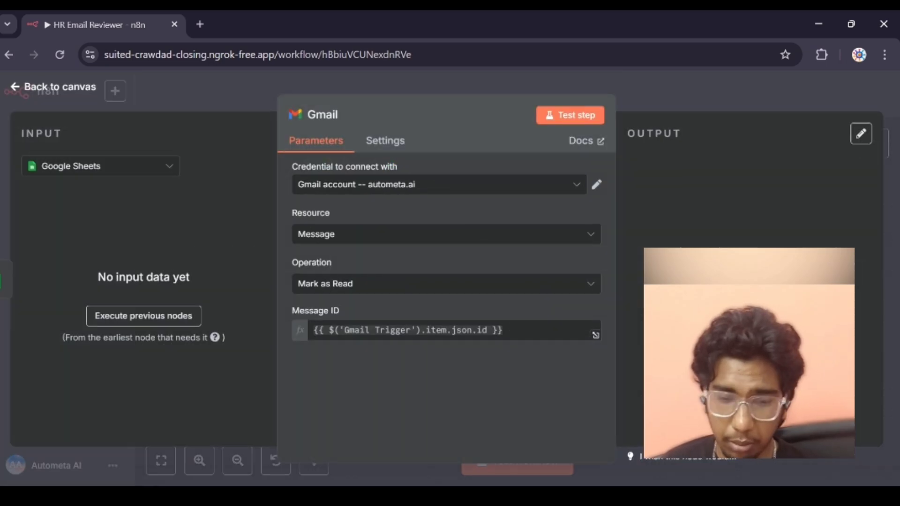